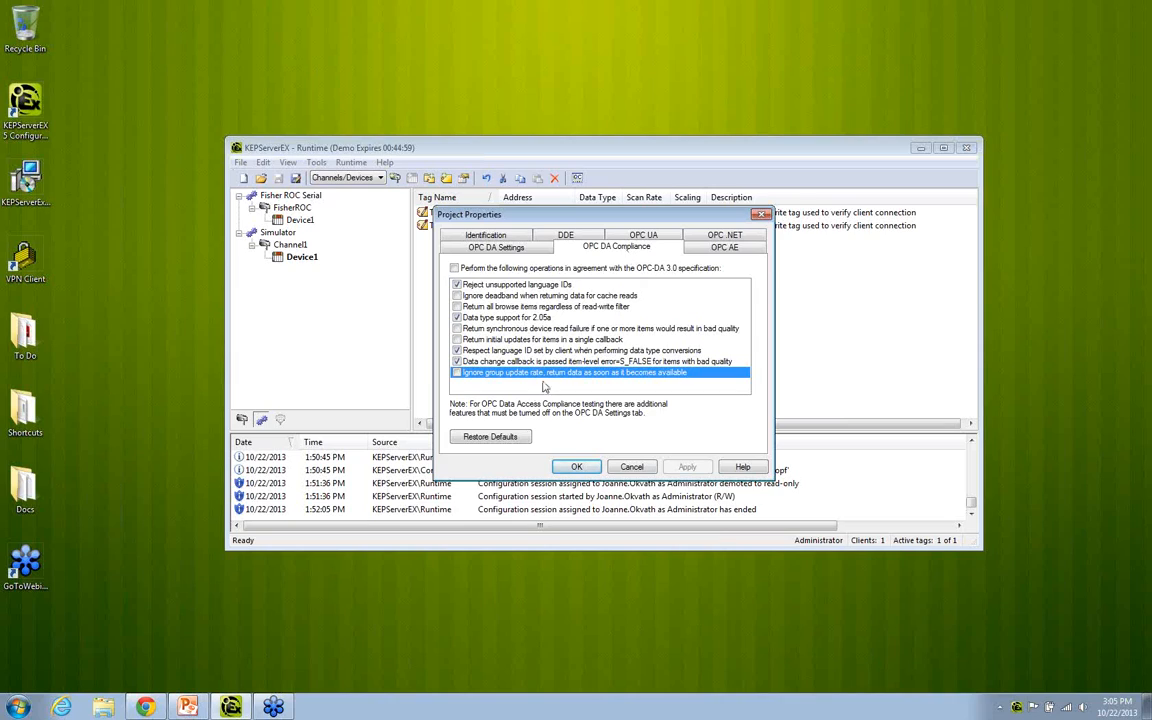
Step: Enable "Ignore group update rate, return data as soon as it becomes available" in the project's OPC DA compliance settings and apply it
{"action": "left_click", "coordinate": [457, 373]}
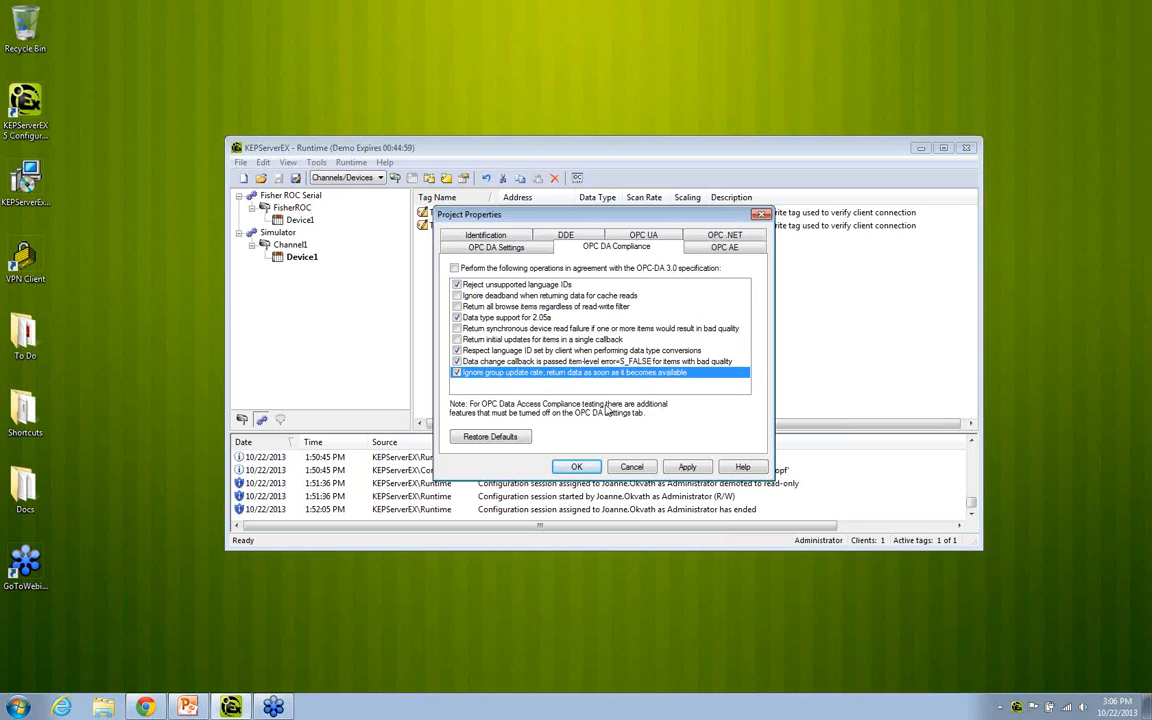
{"action": "left_click", "coordinate": [687, 466]}
{"action": "left_click", "coordinate": [576, 466]}
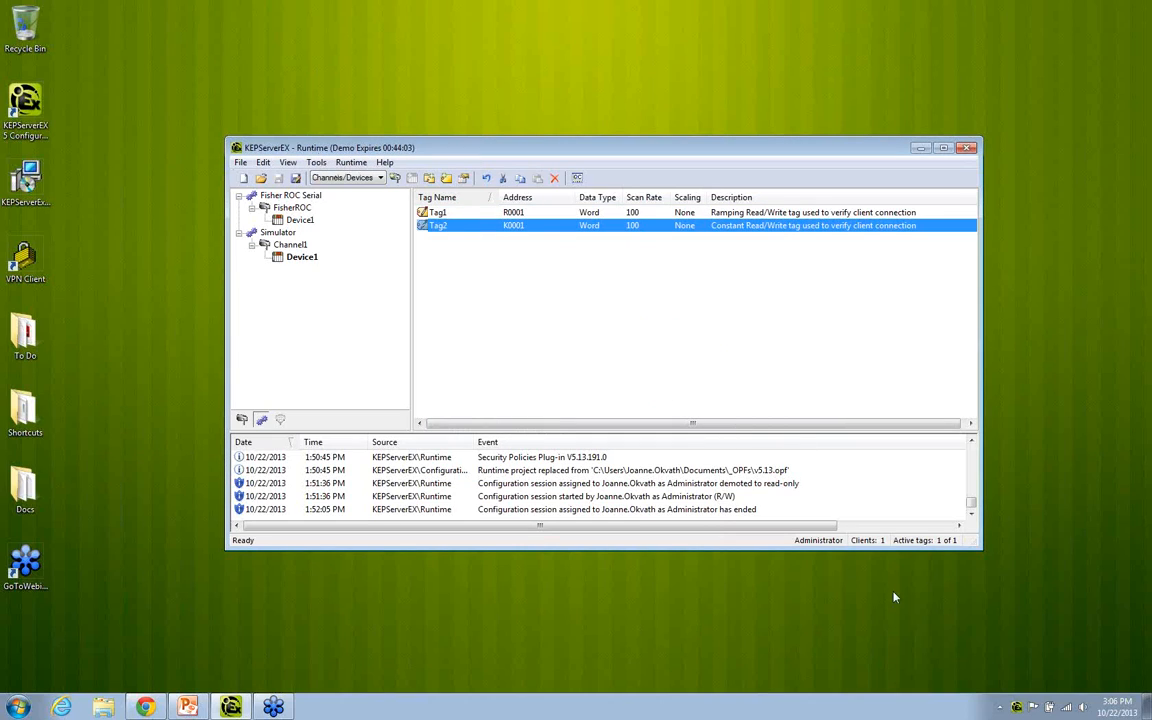
Step: Launch OPC Quick Client from KEPServerEX and add a connection to the local Kepware.KEPServerEX.V5 server
{"action": "right_click", "coordinate": [1016, 706]}
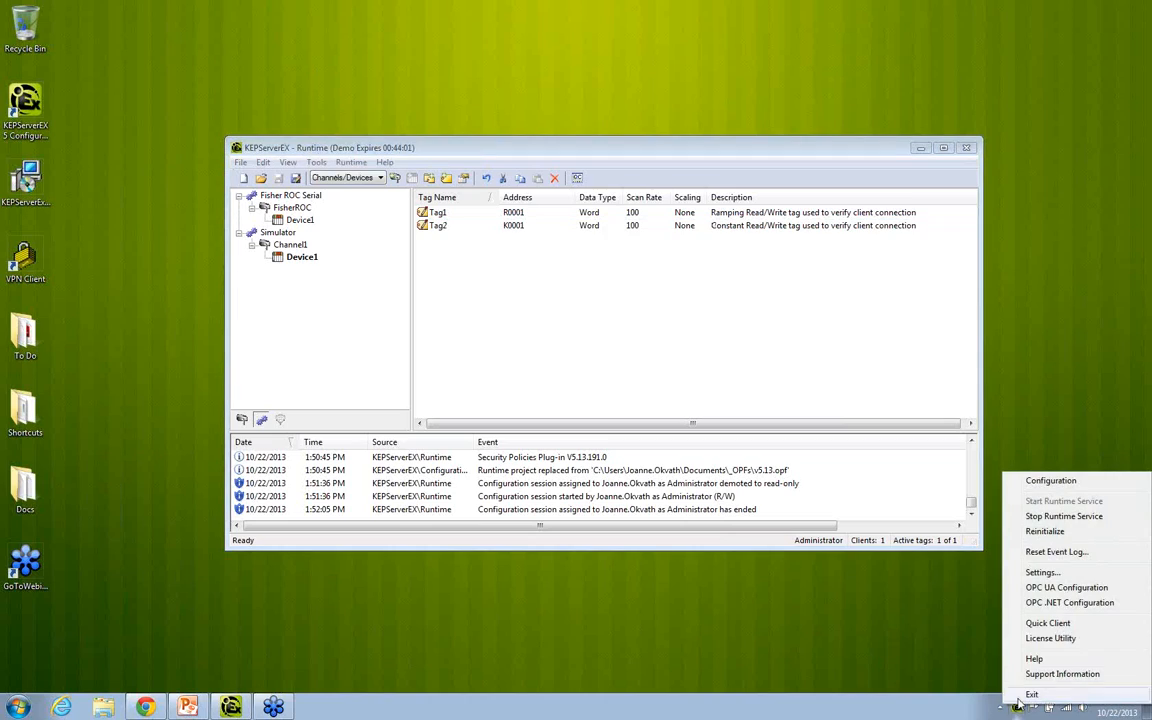
{"action": "left_click", "coordinate": [1047, 623]}
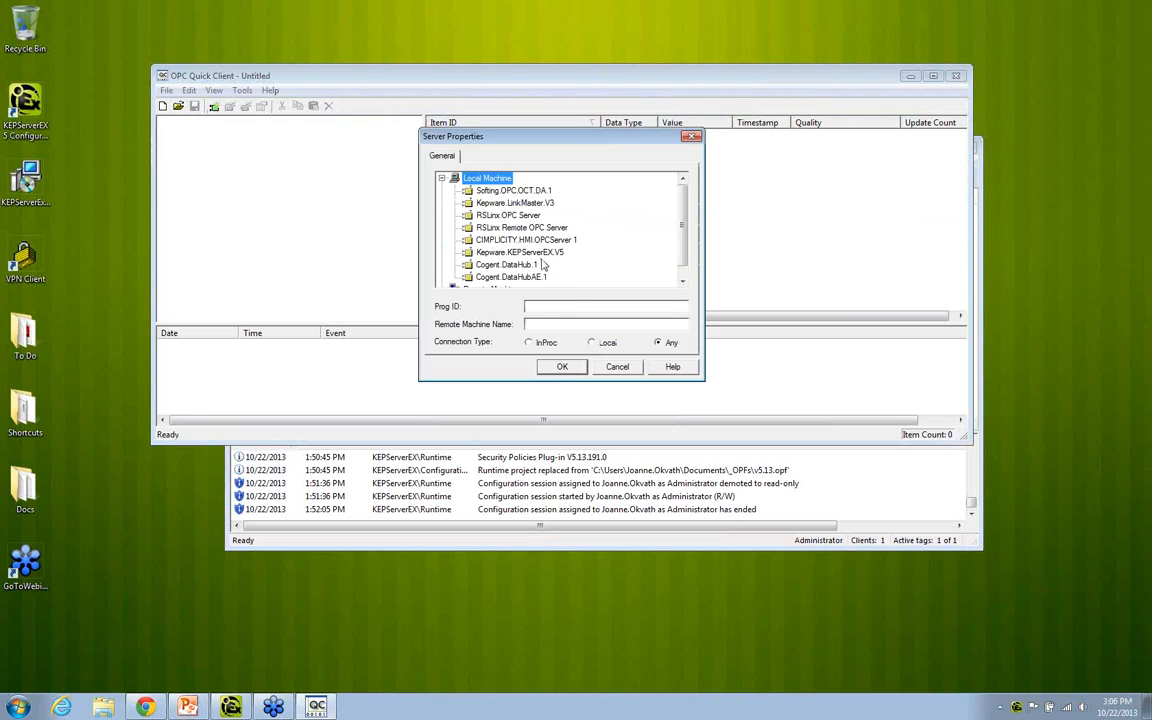
{"action": "left_click", "coordinate": [490, 231]}
{"action": "left_click", "coordinate": [565, 370]}
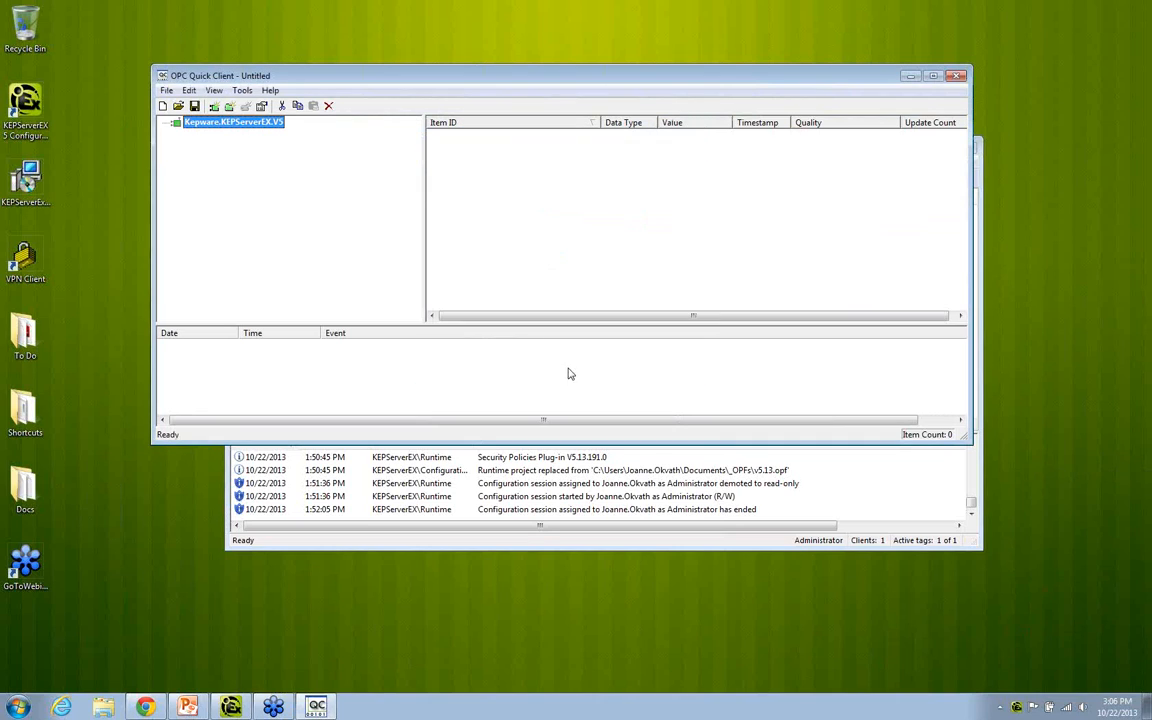
Step: Create a group under the Kepware.KEPServerEX.V5 server with an update rate of 60000 ms
{"action": "left_click", "coordinate": [229, 105]}
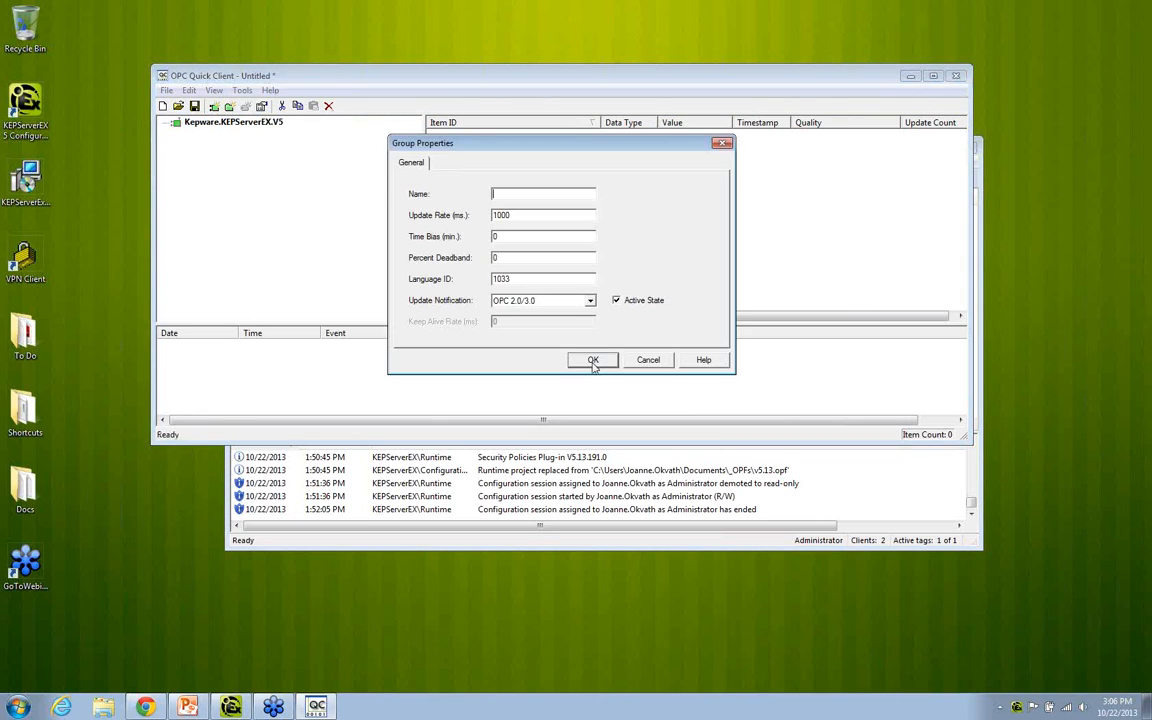
{"action": "double_click", "coordinate": [494, 215]}
{"action": "type", "text": "60000"}
{"action": "left_click", "coordinate": [592, 360]}
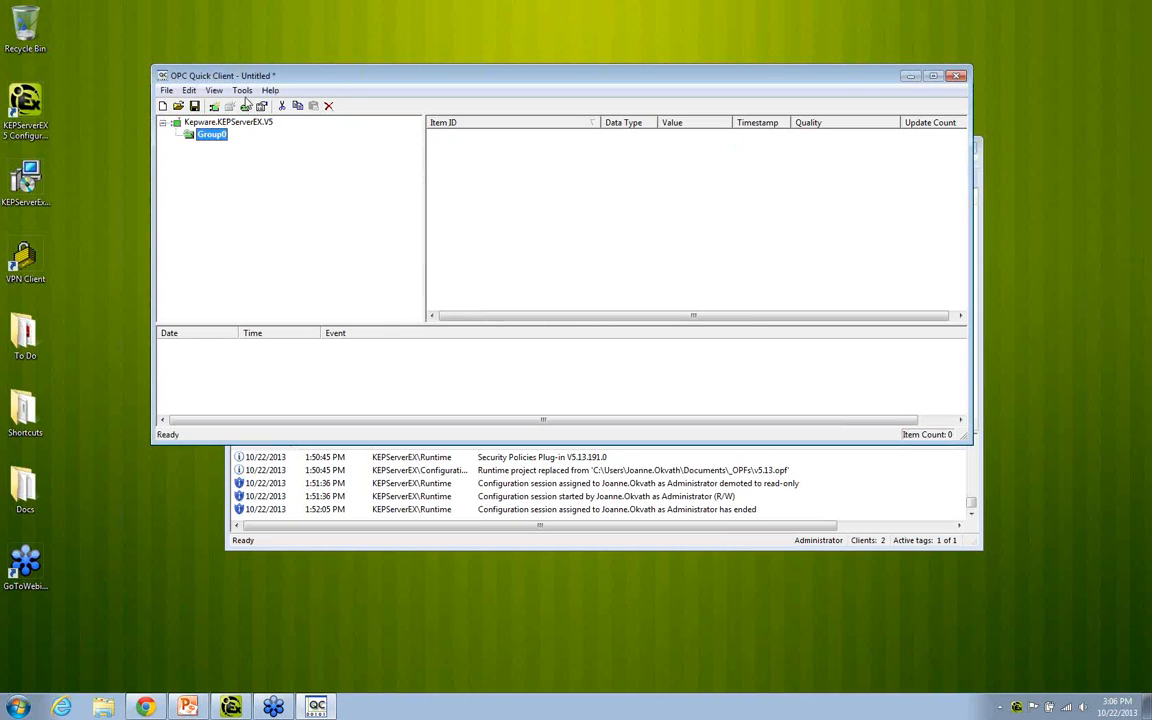
Step: Browse the server to Channel1.Device1 and add Tag1 and Tag2 to the new group's item list
{"action": "left_click", "coordinate": [229, 105]}
{"action": "double_click", "coordinate": [455, 272]}
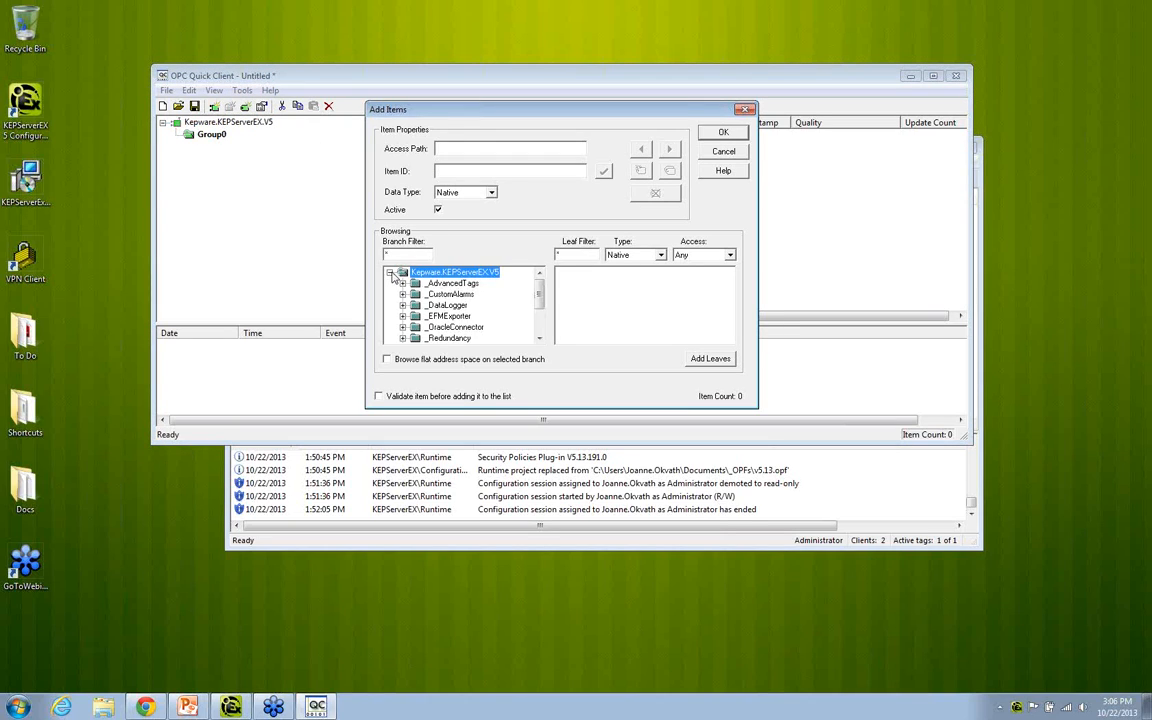
{"action": "left_click_drag", "start_coordinate": [538, 290], "coordinate": [540, 322]}
{"action": "double_click", "coordinate": [440, 327]}
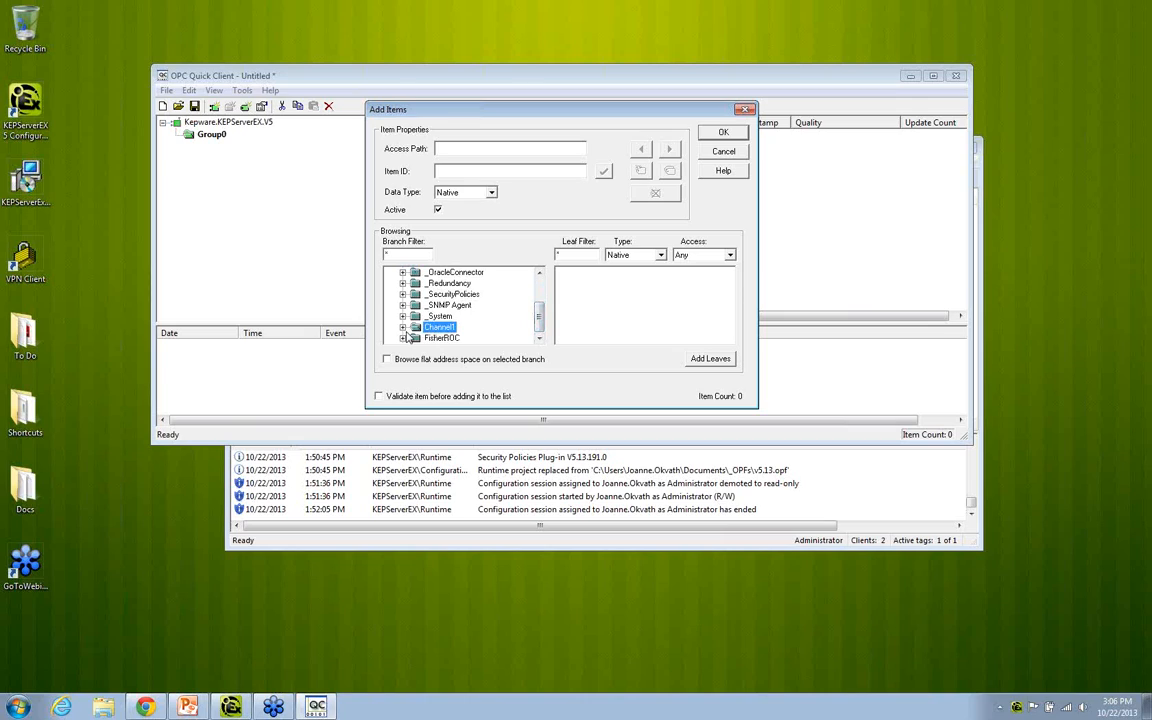
{"action": "left_click", "coordinate": [450, 338]}
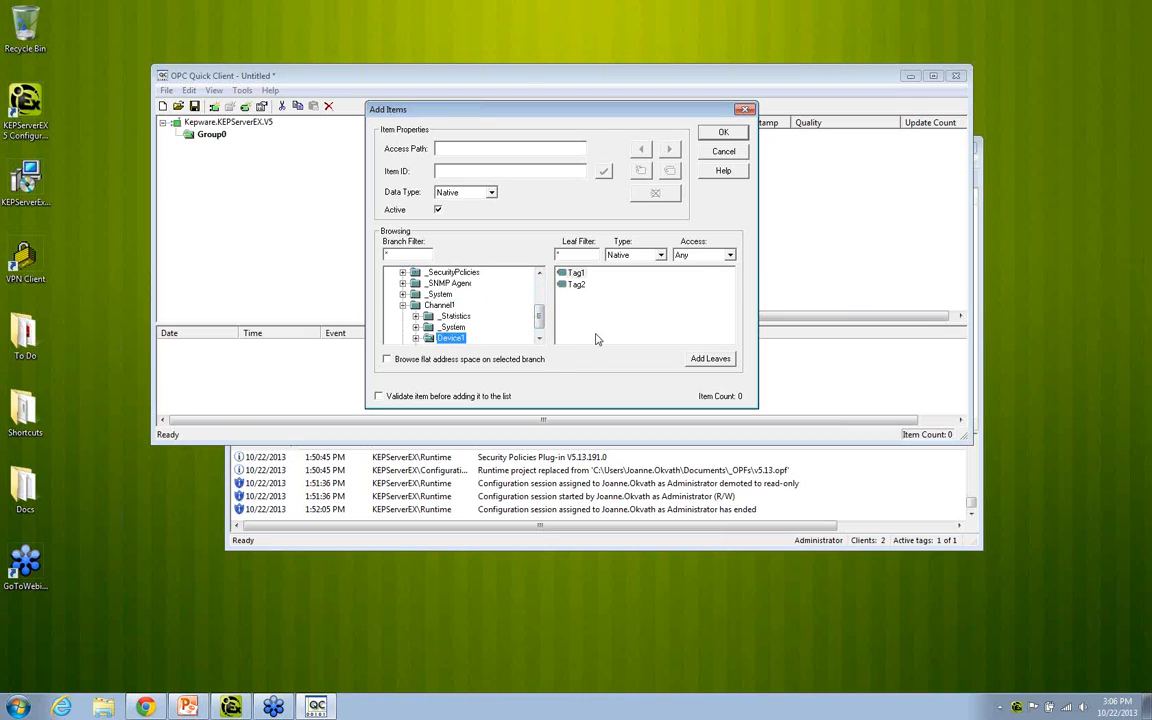
{"action": "left_click_drag", "start_coordinate": [597, 326], "coordinate": [563, 269]}
{"action": "left_click", "coordinate": [710, 358]}
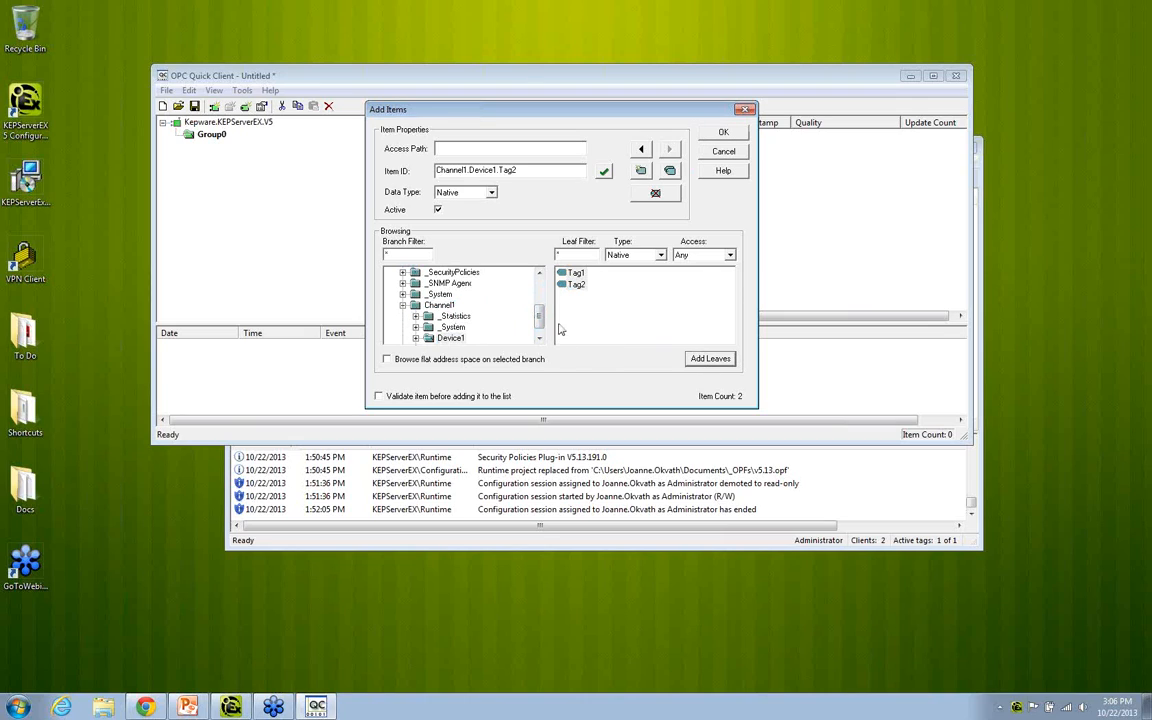
Step: Add the _DemandPoll and _ScanMode system tags of Channel1.Device1 and commit the item list to the group
{"action": "scroll", "coordinate": [410, 320], "scroll_direction": "down", "scroll_amount": 1}
{"action": "left_click", "coordinate": [415, 327]}
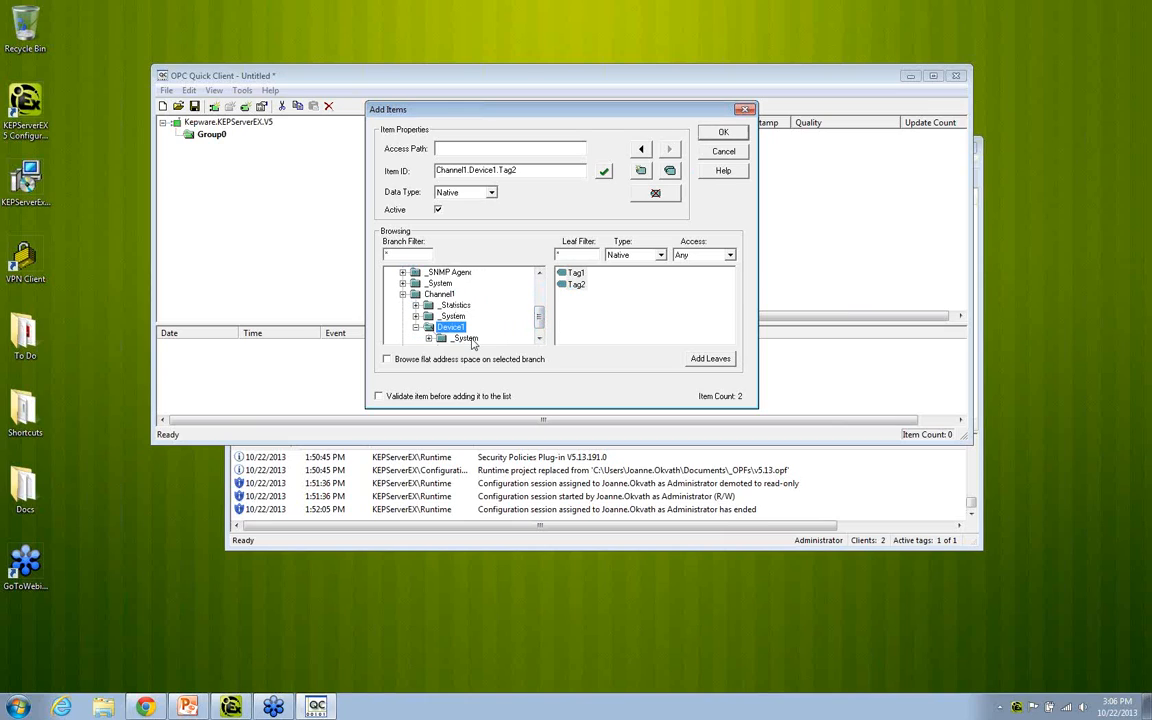
{"action": "left_click", "coordinate": [462, 338]}
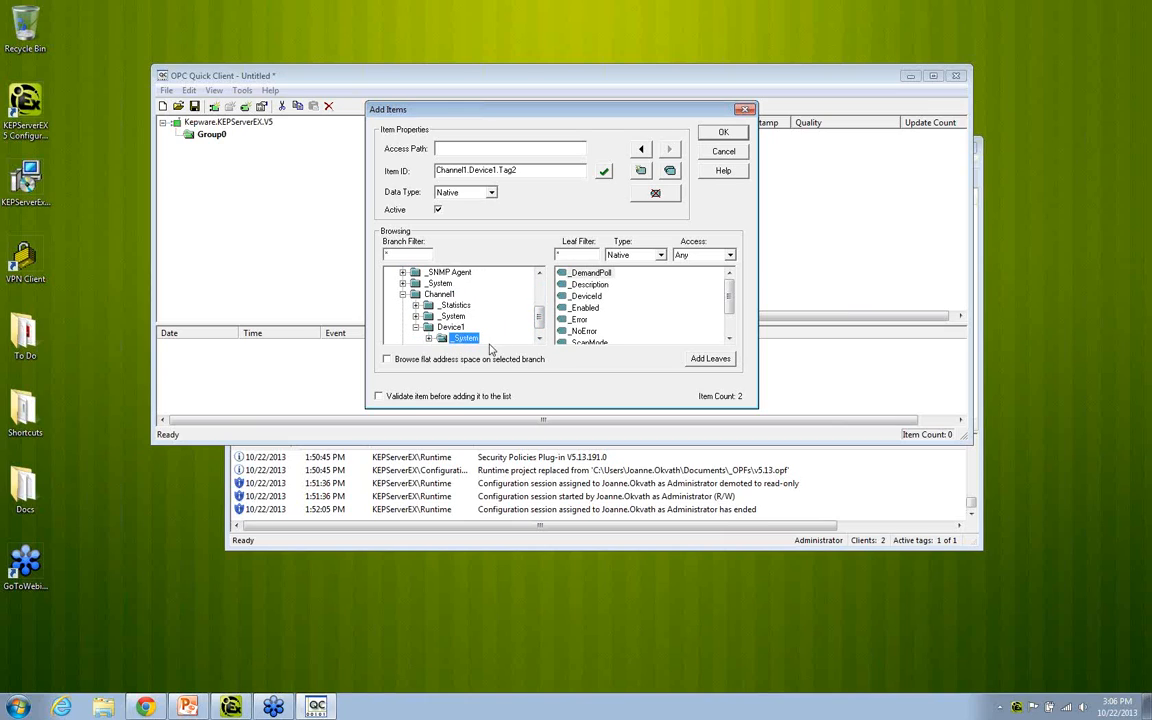
{"action": "left_click", "coordinate": [590, 273]}
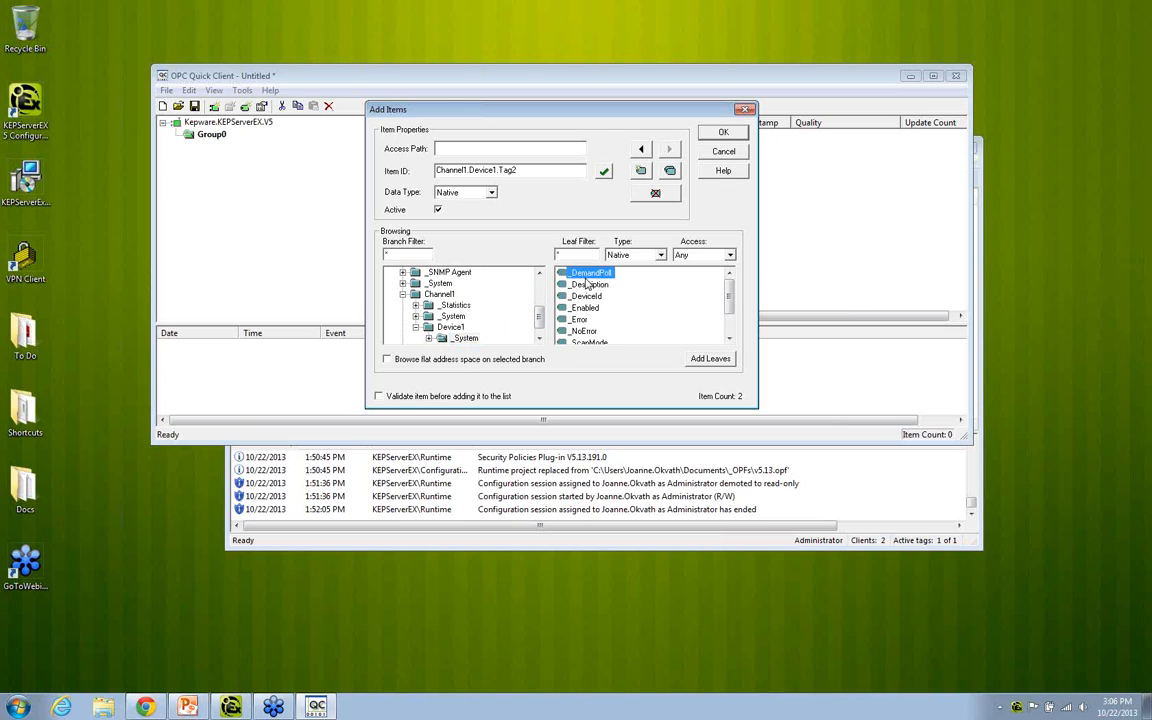
{"action": "left_click", "coordinate": [703, 361]}
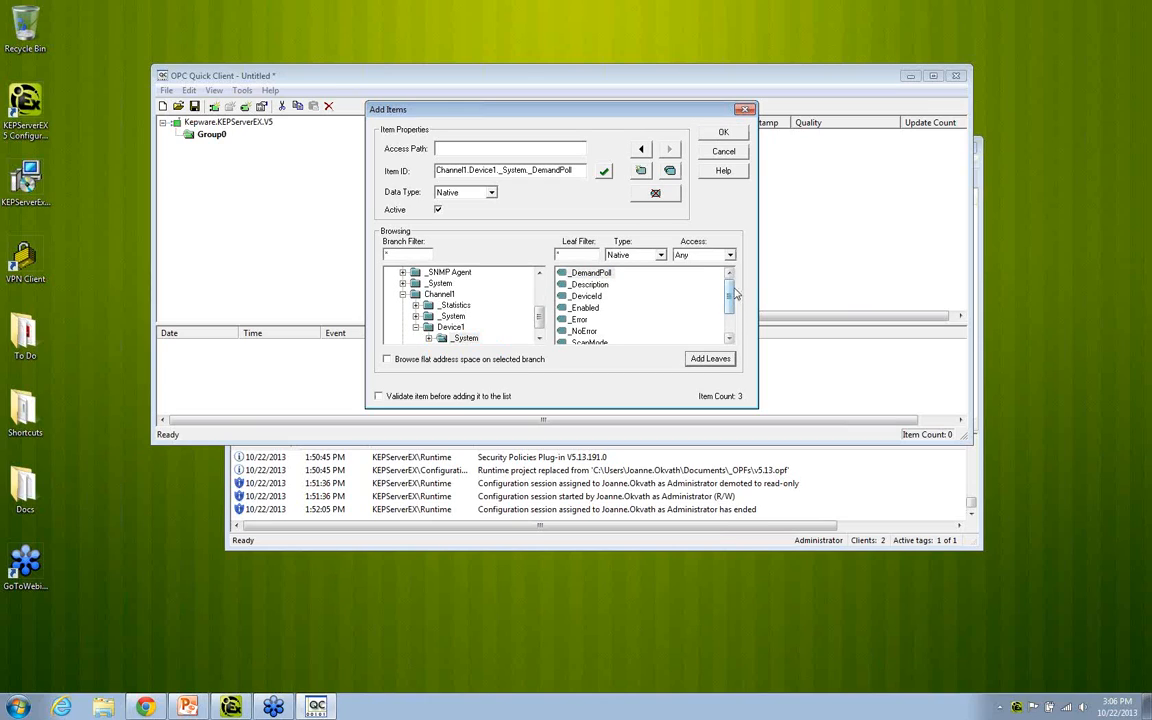
{"action": "scroll", "coordinate": [660, 275], "scroll_direction": "down", "scroll_amount": 1}
{"action": "left_click", "coordinate": [600, 320]}
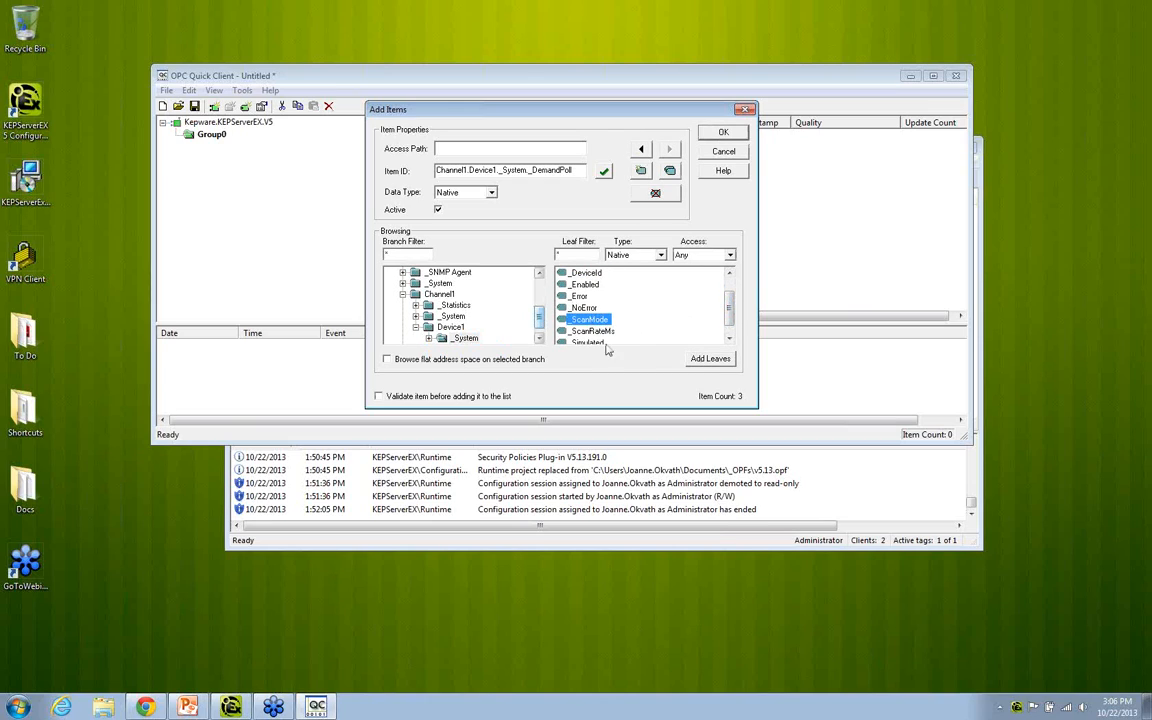
{"action": "left_click", "coordinate": [708, 362]}
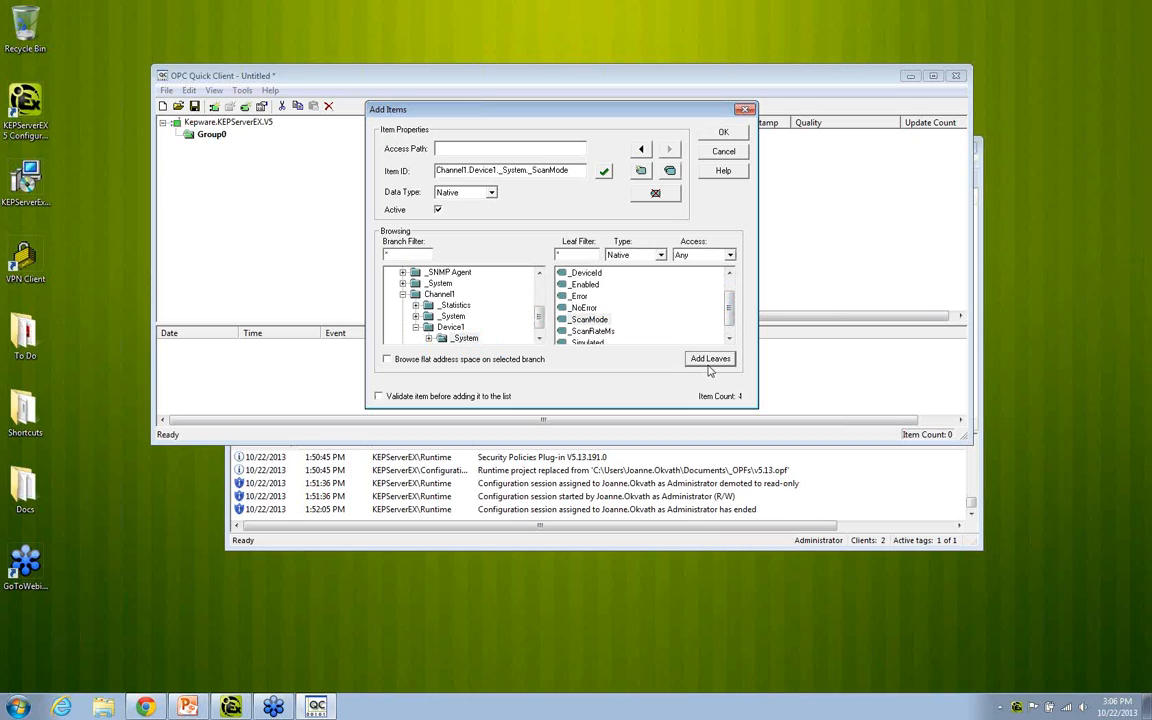
{"action": "left_click", "coordinate": [723, 133]}
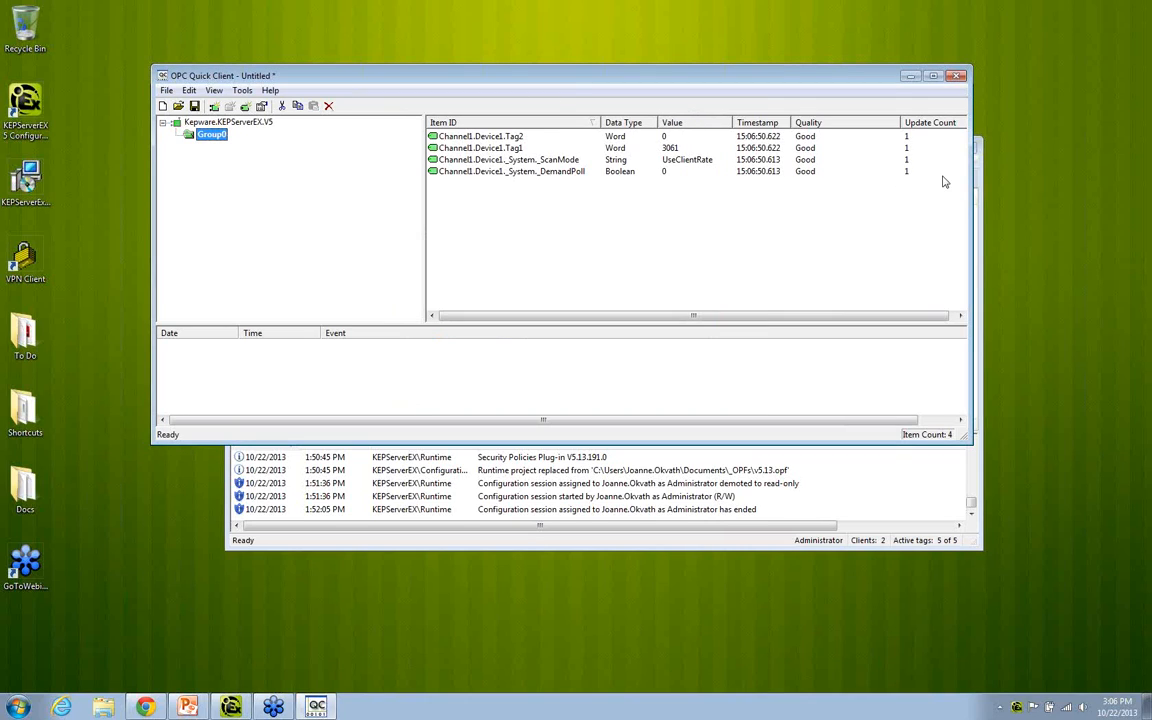
Step: Write the value 1 to the Channel1.Device1 _DemandPoll item with an asynchronous 2.0 write
{"action": "left_click", "coordinate": [584, 149]}
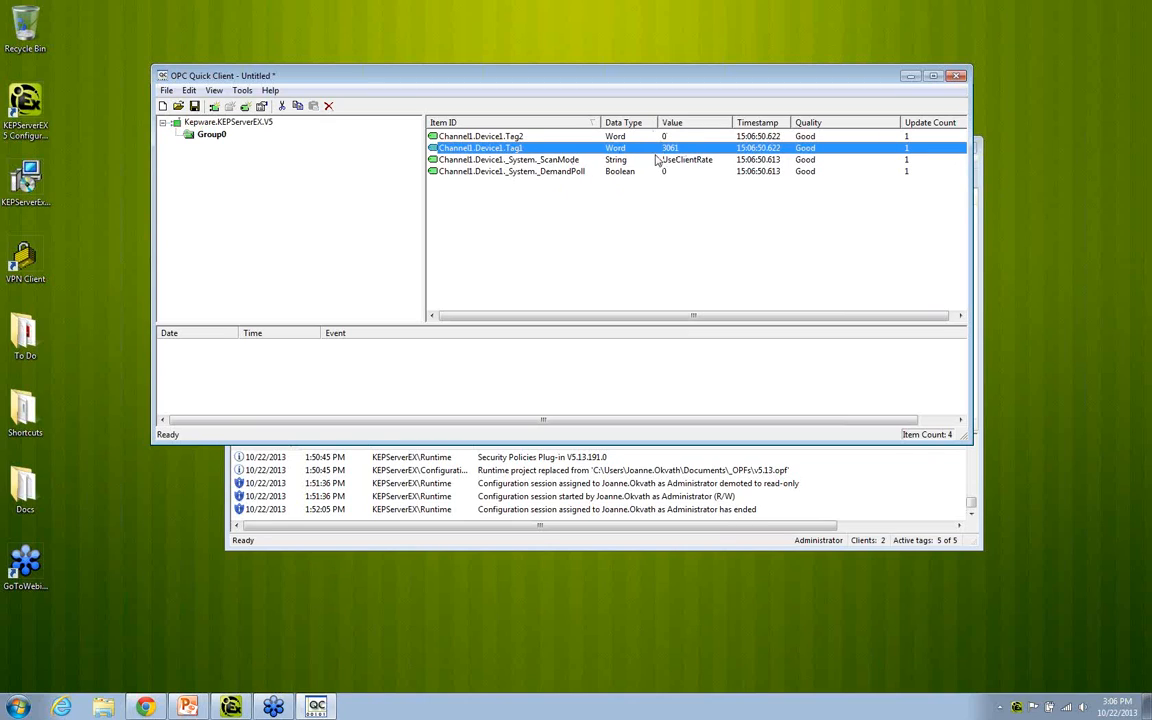
{"action": "left_click", "coordinate": [476, 159]}
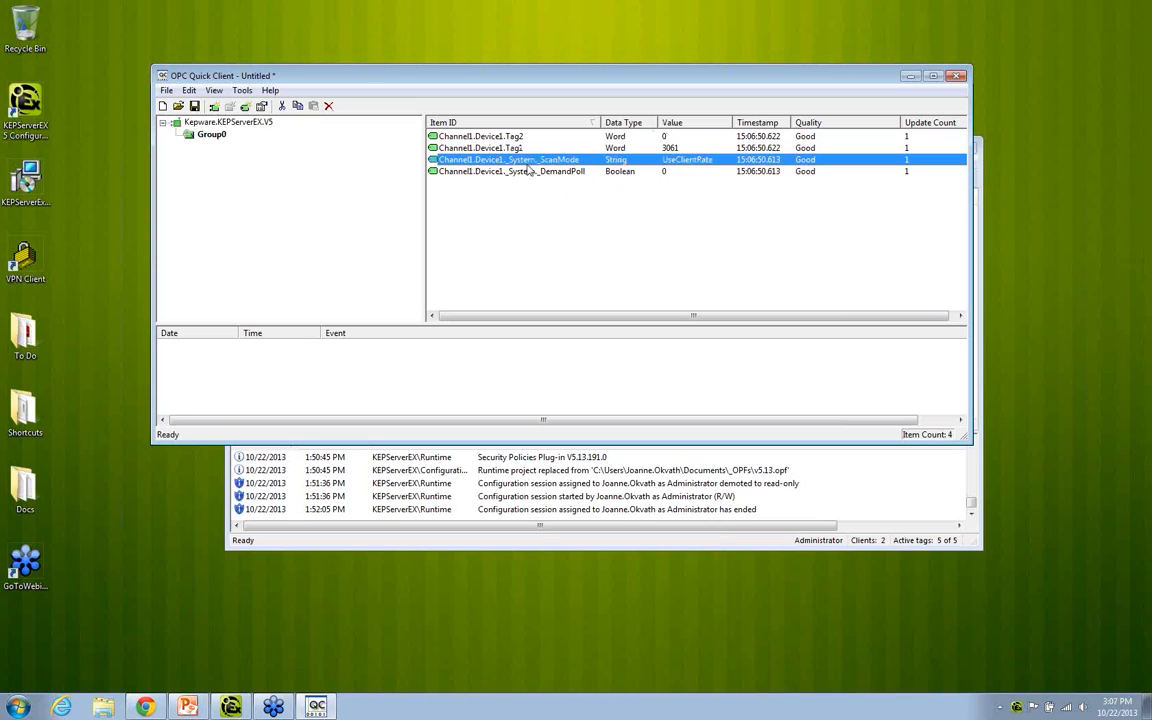
{"action": "left_click", "coordinate": [604, 171]}
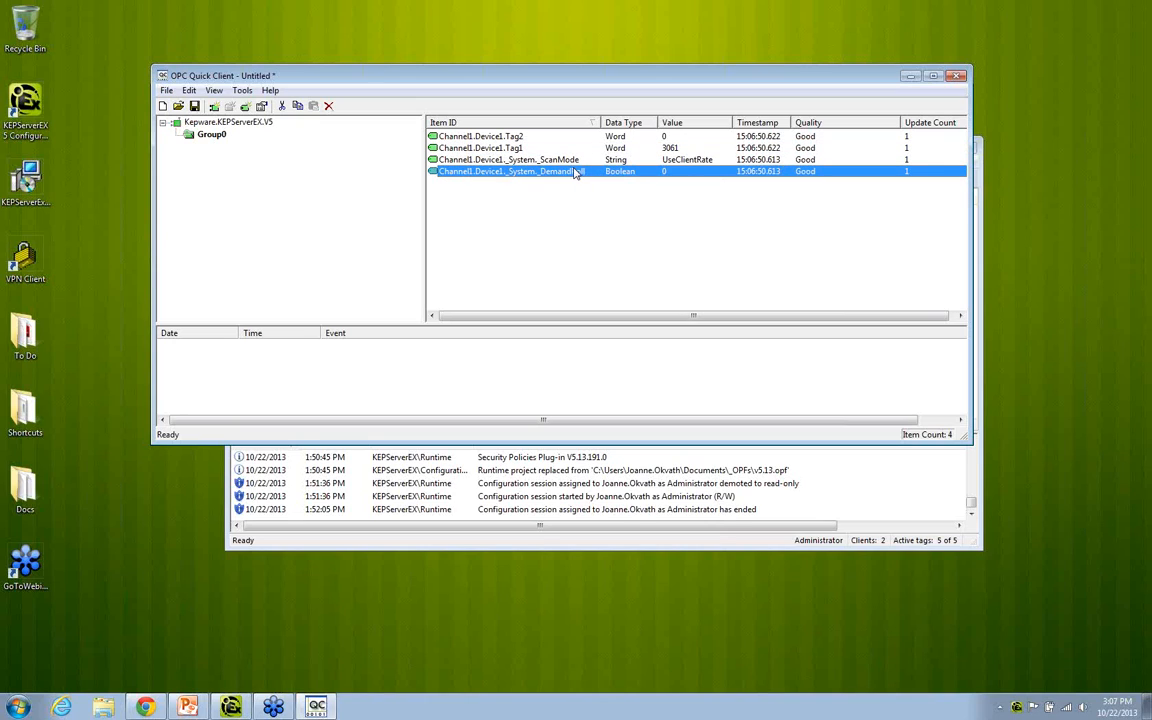
{"action": "right_click", "coordinate": [620, 175]}
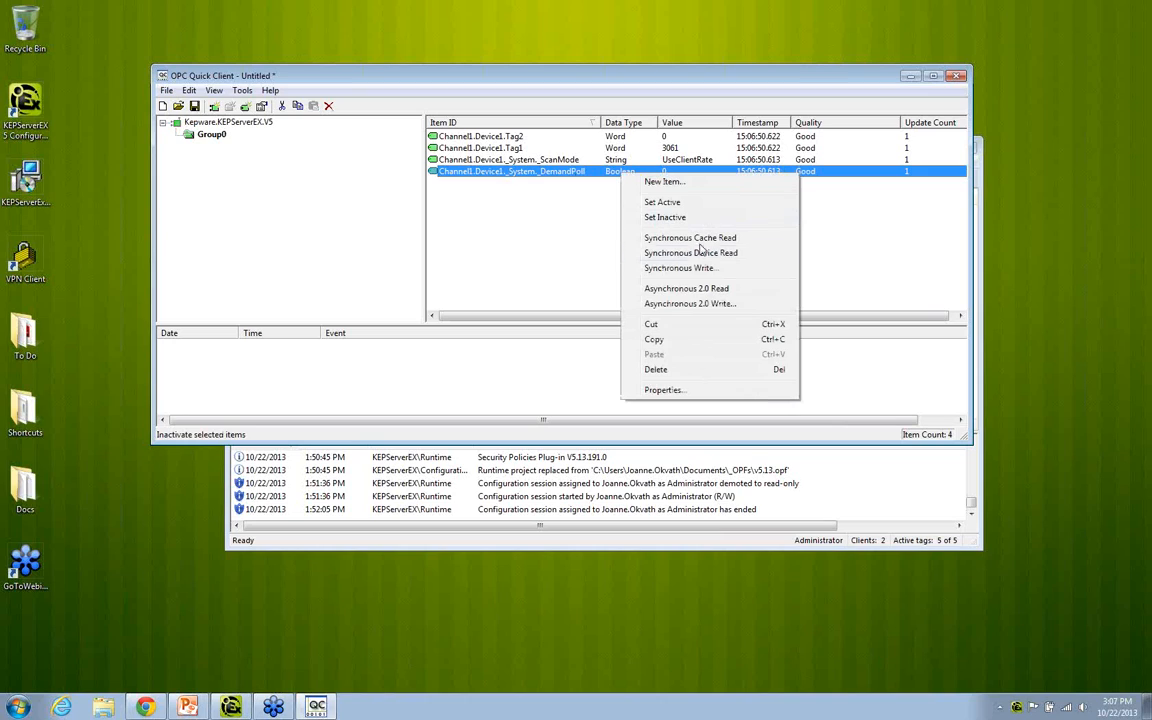
{"action": "left_click", "coordinate": [689, 304]}
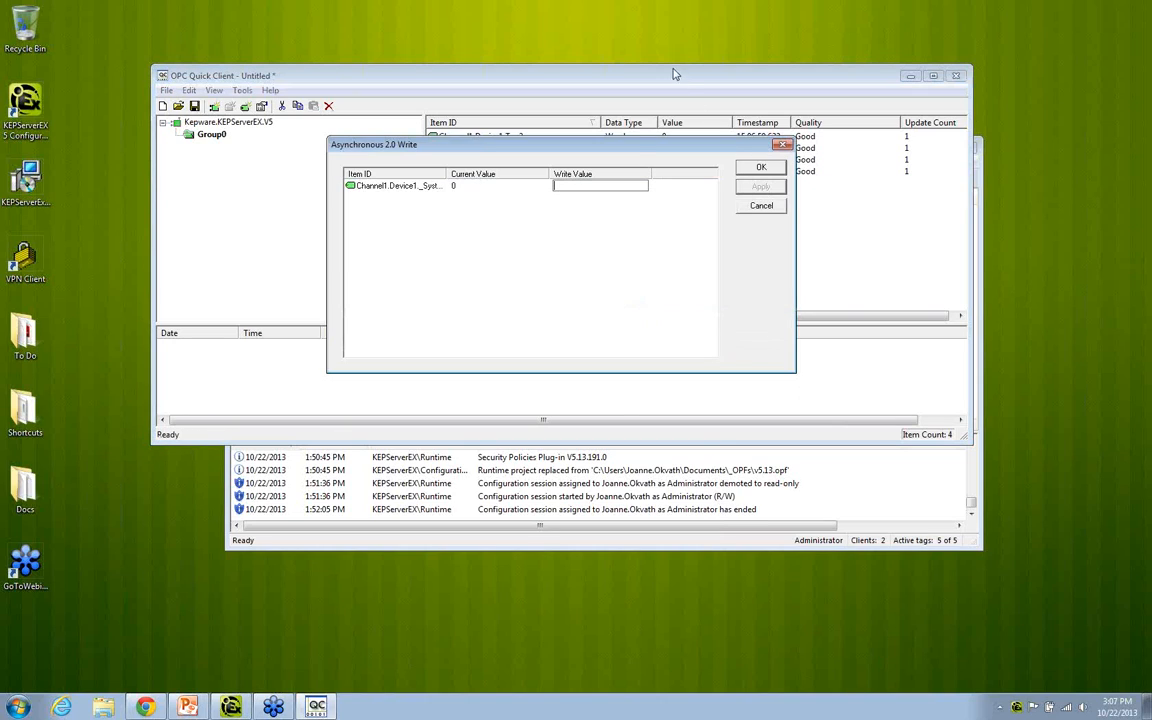
{"action": "left_click_drag", "start_coordinate": [568, 130], "coordinate": [572, 212]}
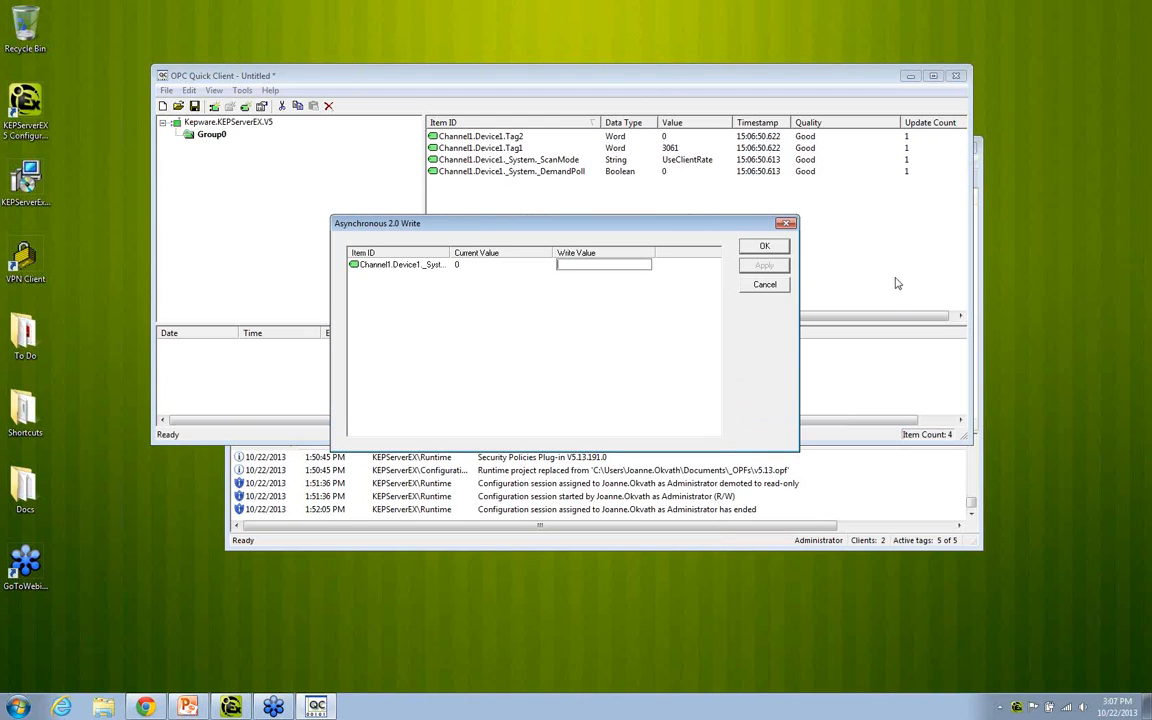
{"action": "type", "text": "1"}
{"action": "left_click", "coordinate": [764, 265]}
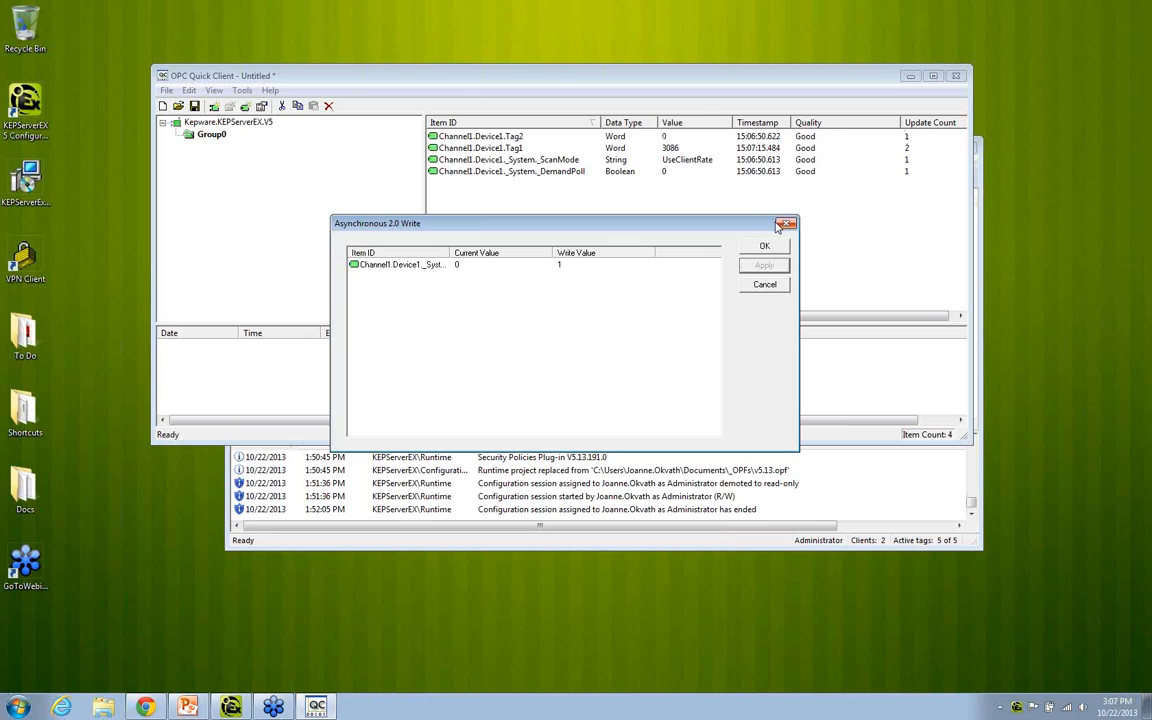
{"action": "key", "text": "Return"}
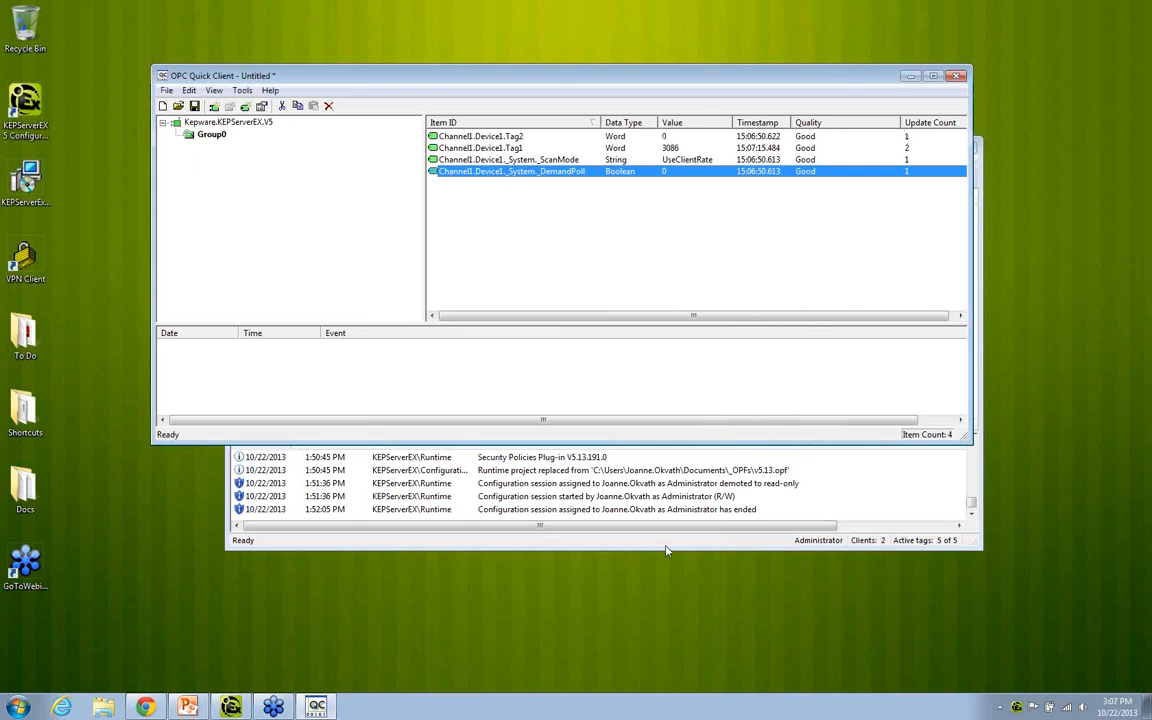
Step: Switch to KEPServerEX and open the scan mode properties of Device1 under the Simulator's Channel1
{"action": "left_click", "coordinate": [601, 494]}
{"action": "left_click_drag", "start_coordinate": [521, 150], "coordinate": [515, 208]}
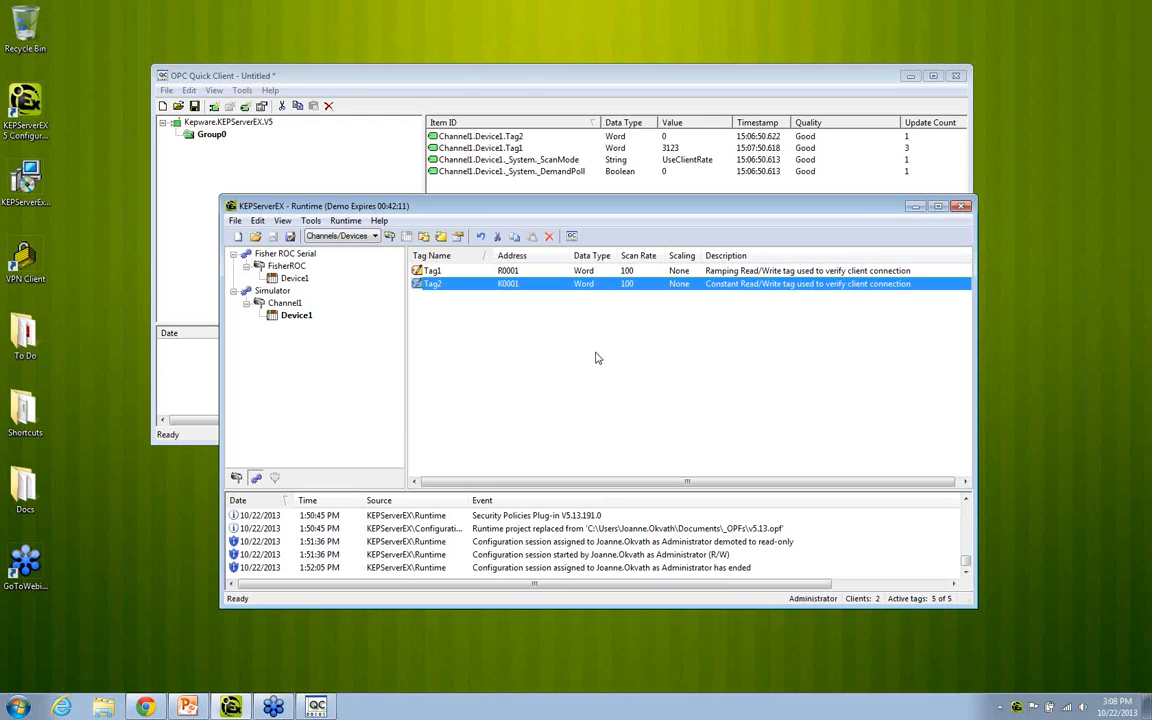
{"action": "left_click", "coordinate": [292, 315]}
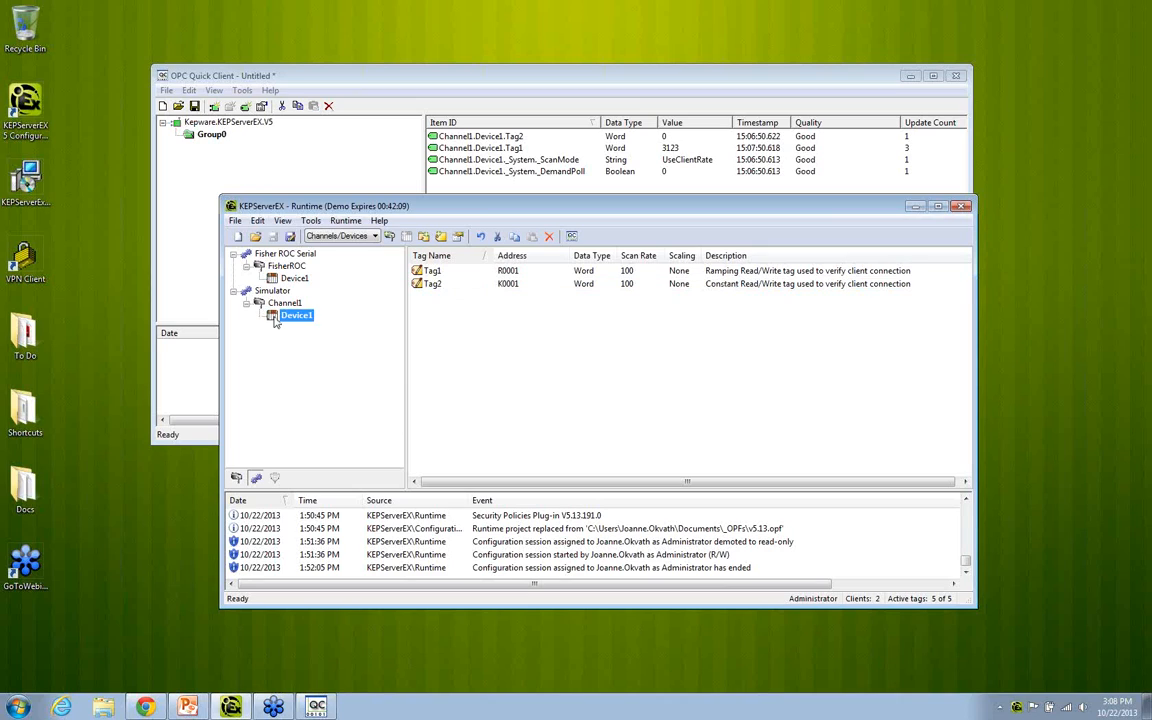
{"action": "right_click", "coordinate": [288, 316]}
{"action": "left_click", "coordinate": [295, 447]}
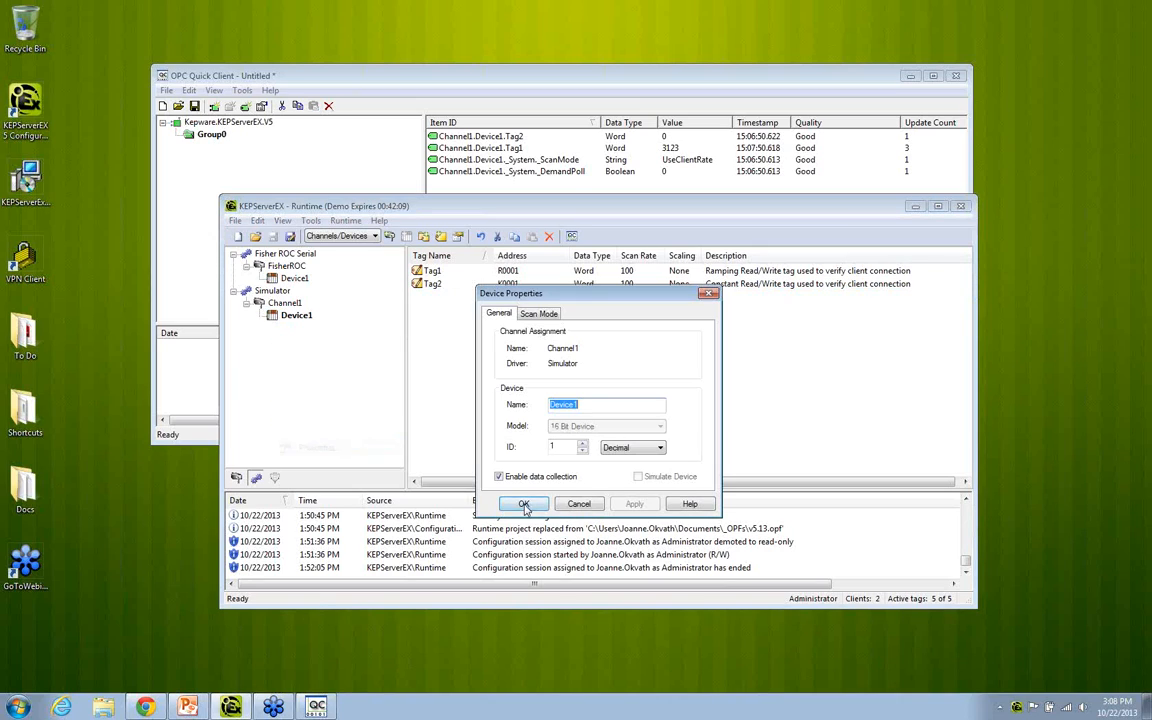
{"action": "left_click", "coordinate": [538, 313]}
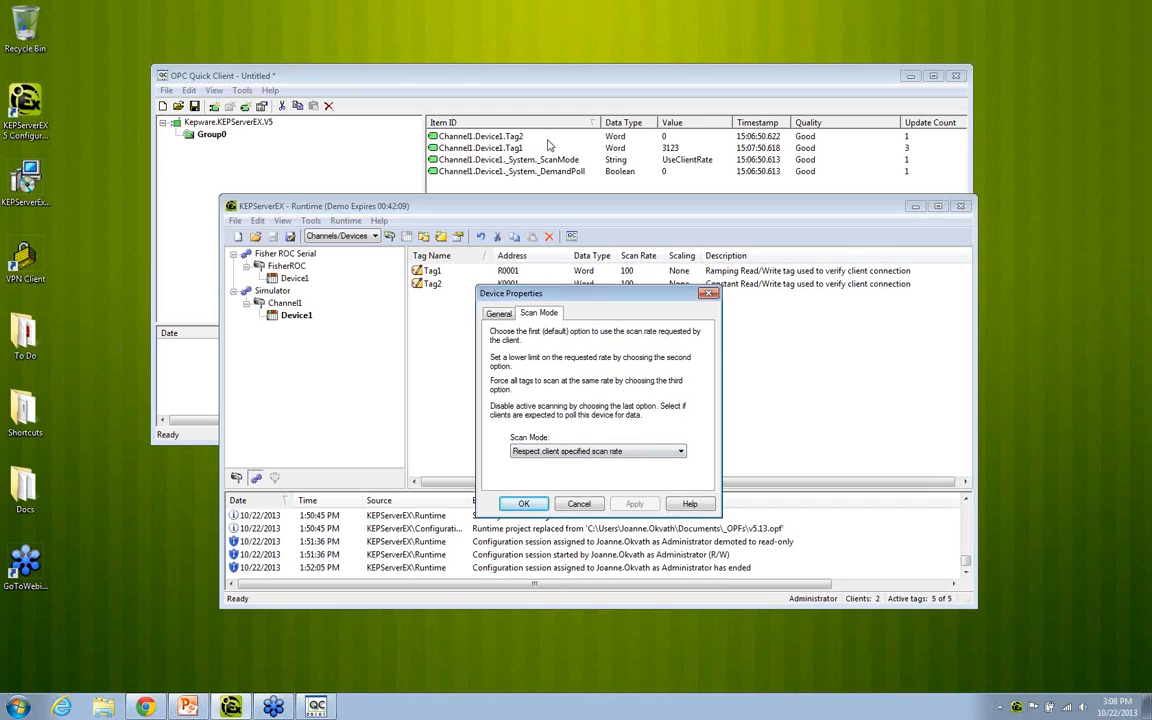
Step: Switch to OPC Quick Client and set Group0's update rate to 1000 ms
{"action": "left_click", "coordinate": [434, 80]}
{"action": "double_click", "coordinate": [211, 134]}
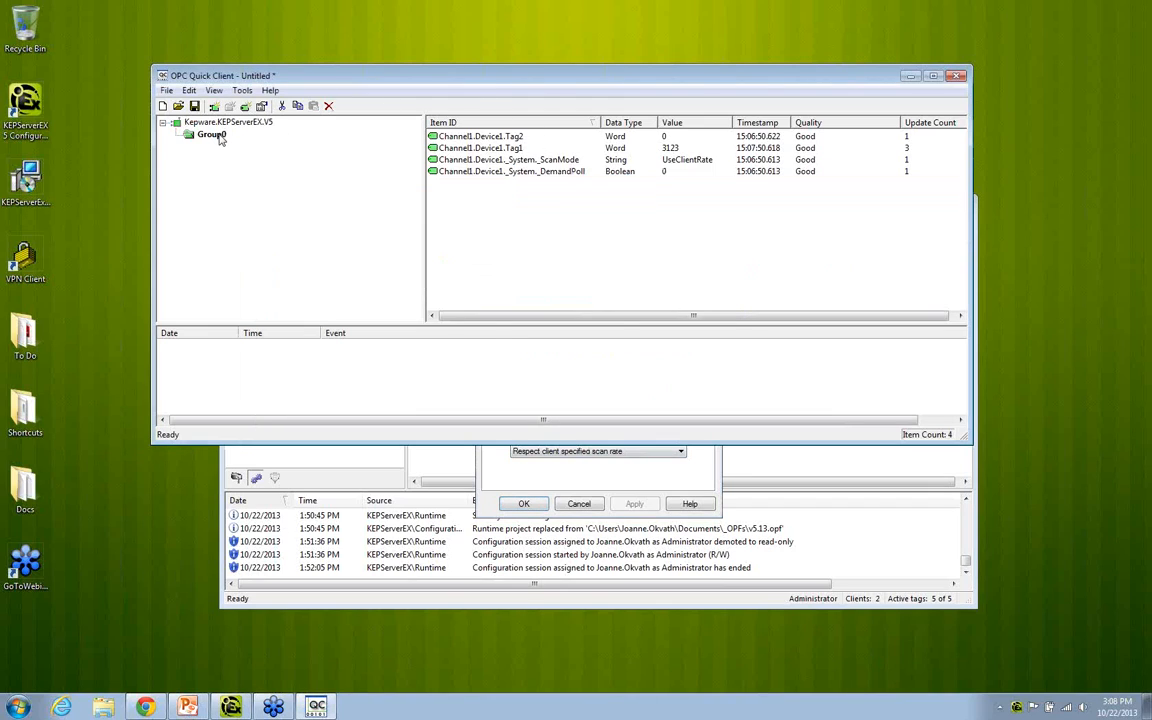
{"action": "left_click", "coordinate": [504, 205]}
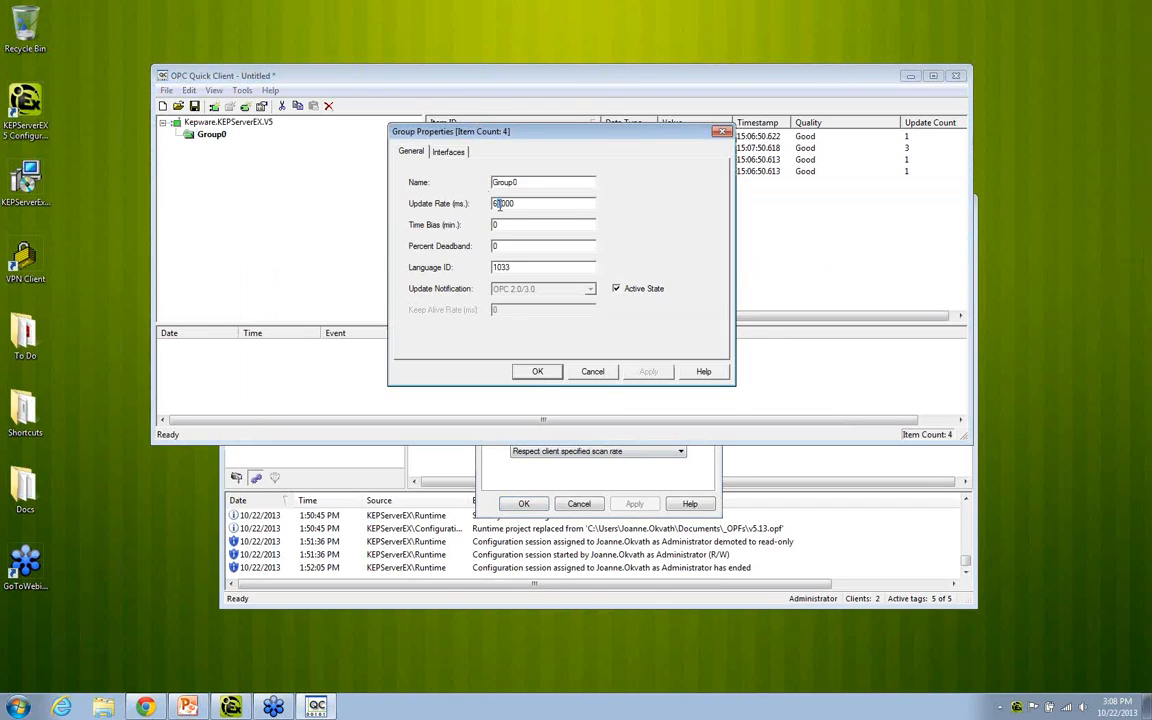
{"action": "double_click", "coordinate": [499, 204]}
{"action": "type", "text": "1000"}
{"action": "left_click", "coordinate": [646, 372]}
{"action": "left_click", "coordinate": [537, 372]}
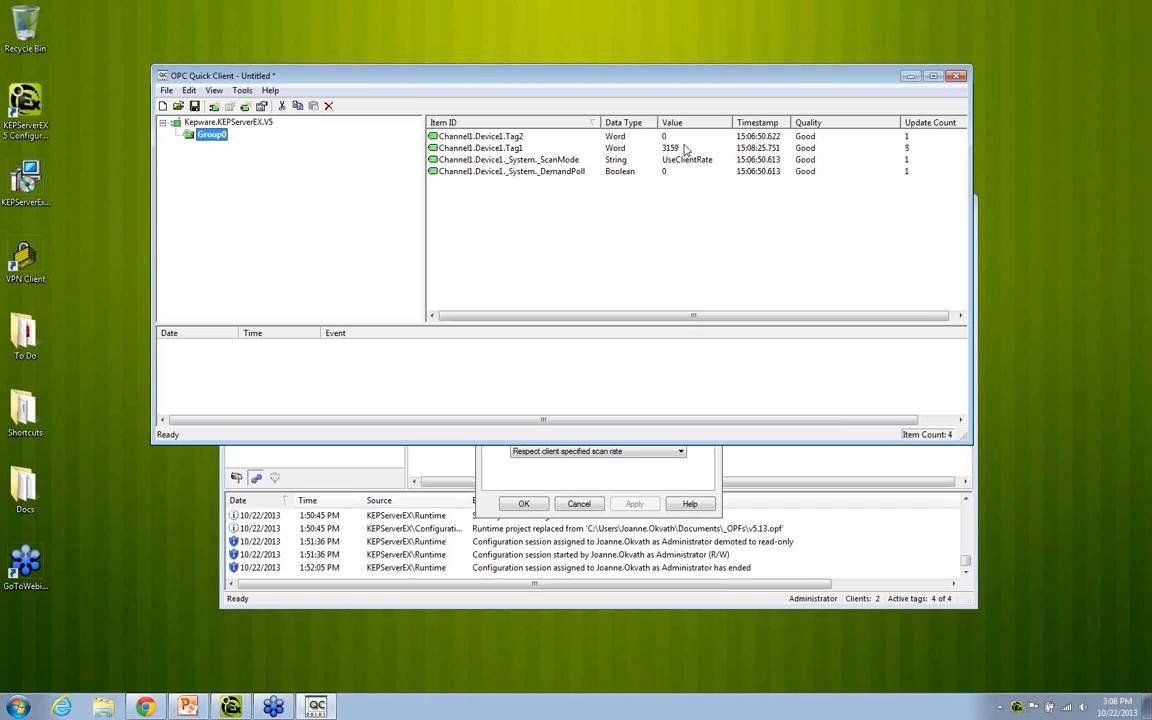
Step: Switch to KEPServerEX and apply the "Do not scan, demand poll only" scan mode to Device1
{"action": "left_click", "coordinate": [612, 159]}
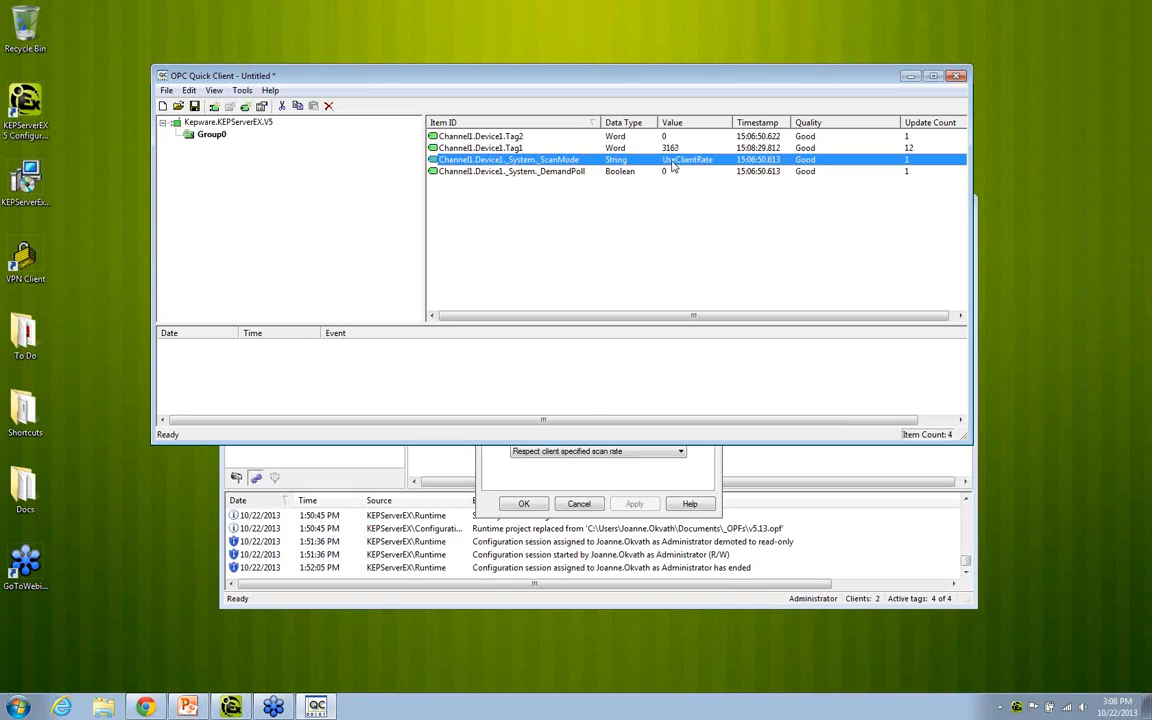
{"action": "left_click", "coordinate": [600, 468]}
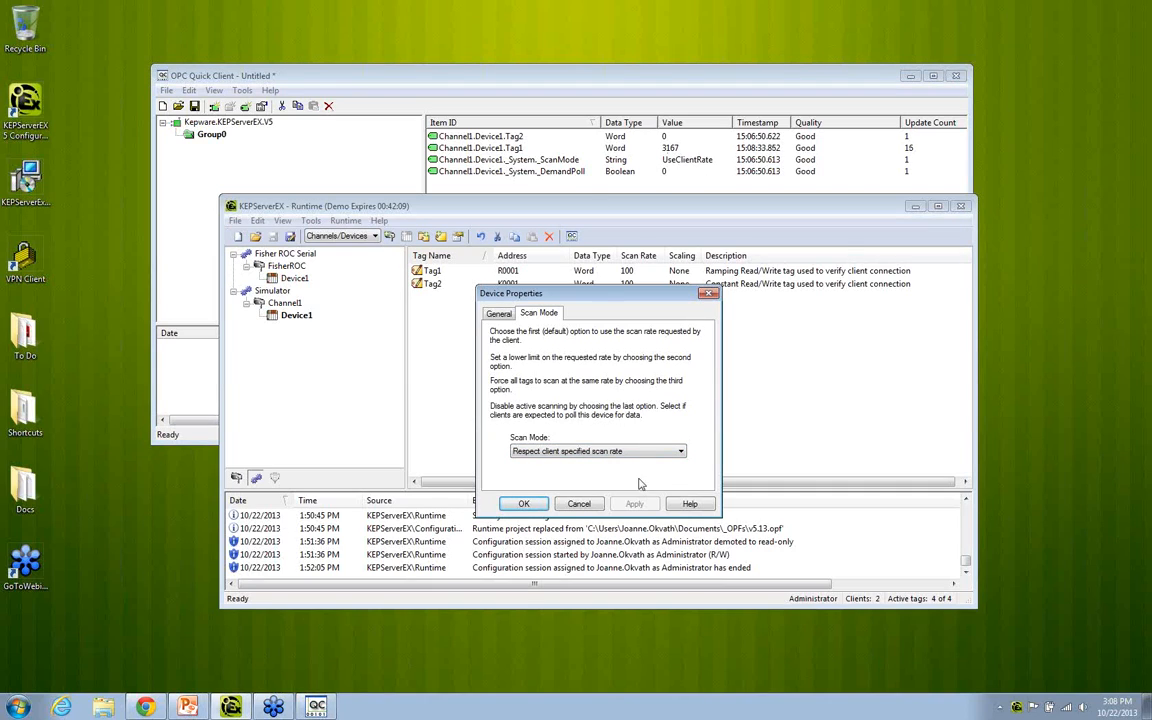
{"action": "left_click", "coordinate": [589, 453]}
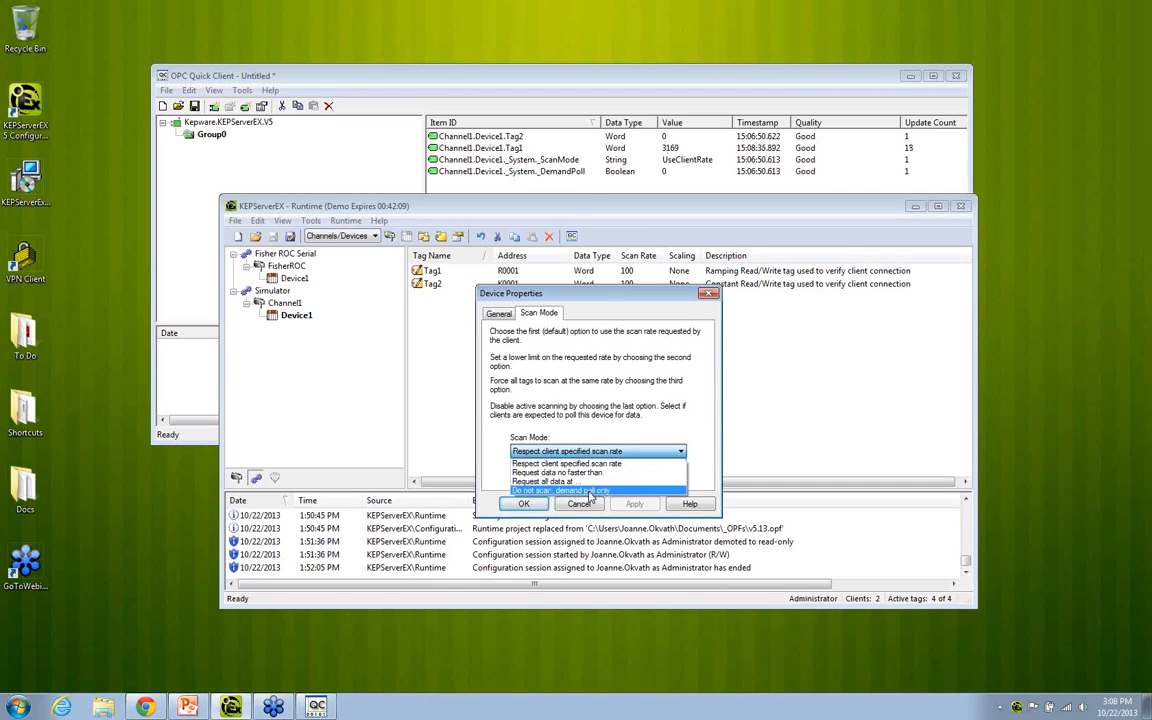
{"action": "left_click", "coordinate": [588, 501]}
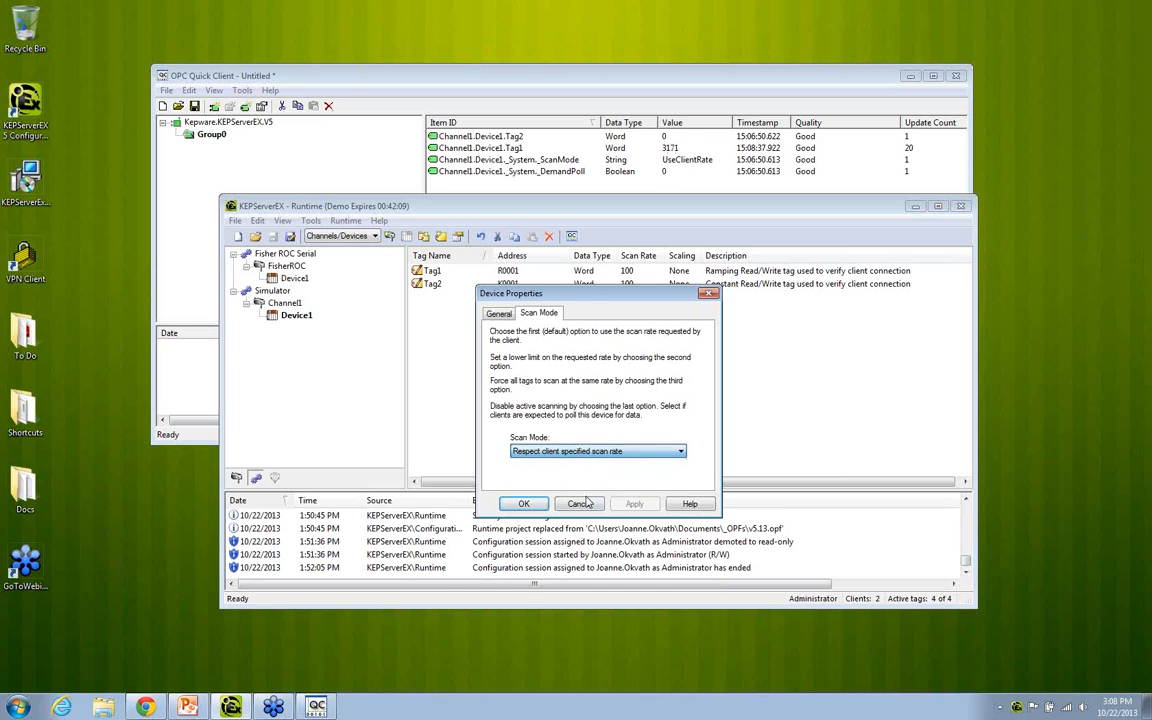
{"action": "left_click", "coordinate": [590, 453]}
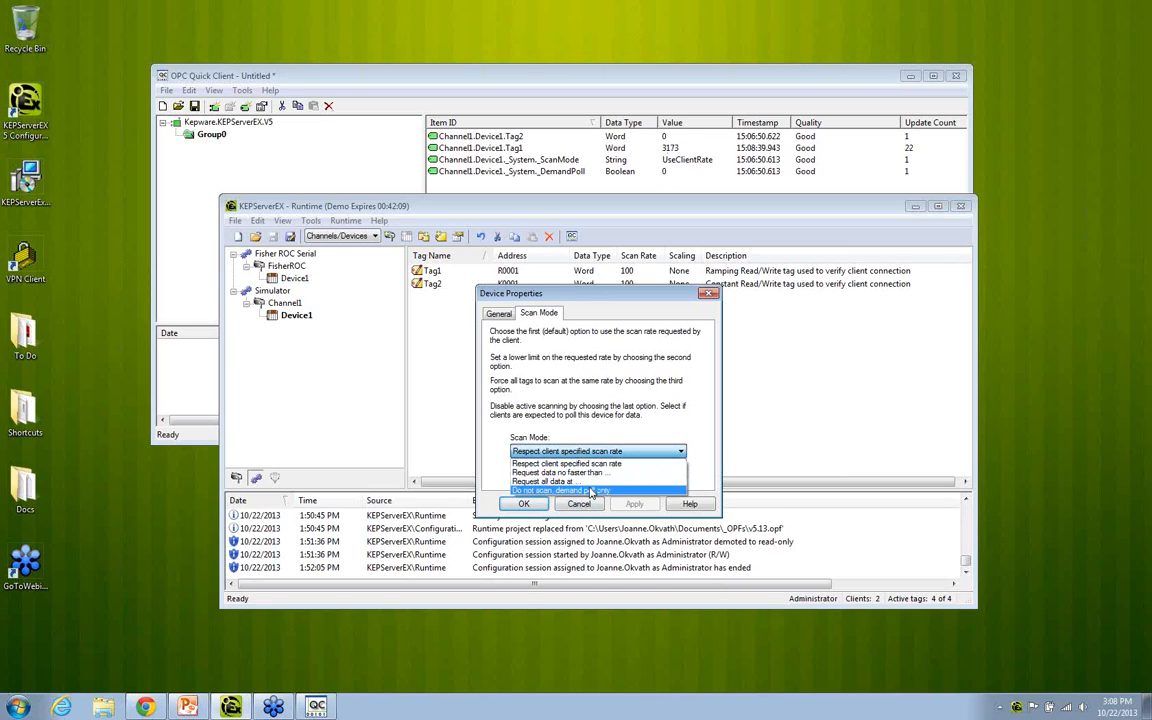
{"action": "left_click", "coordinate": [584, 487]}
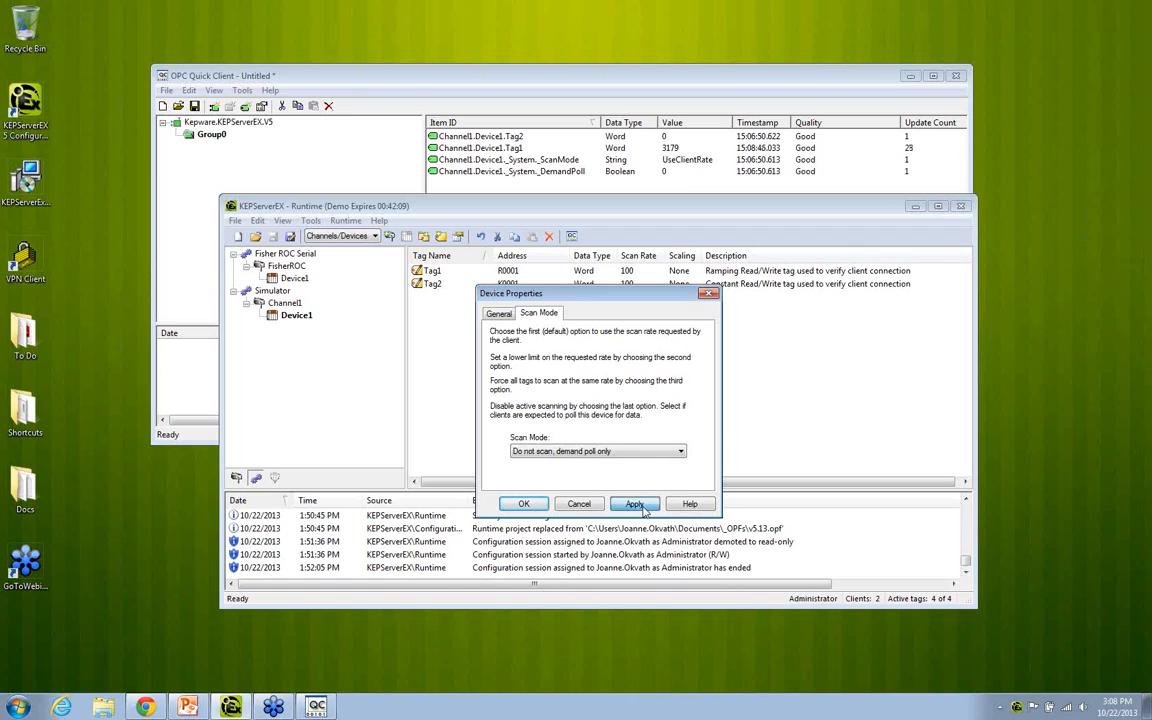
{"action": "left_click", "coordinate": [634, 503]}
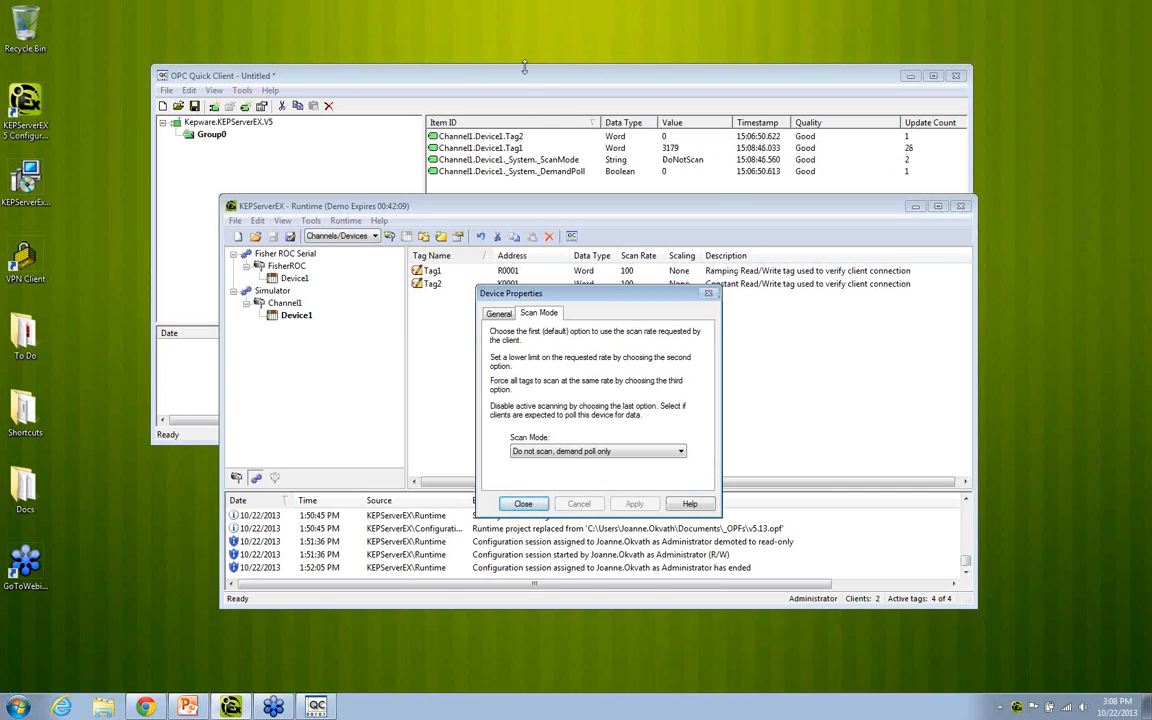
Step: Switch to OPC Quick Client and apply an asynchronous 2.0 write of 1 to the Channel1.Device1 _DemandPoll item
{"action": "left_click", "coordinate": [512, 95]}
{"action": "left_click", "coordinate": [630, 171]}
{"action": "right_click", "coordinate": [635, 172]}
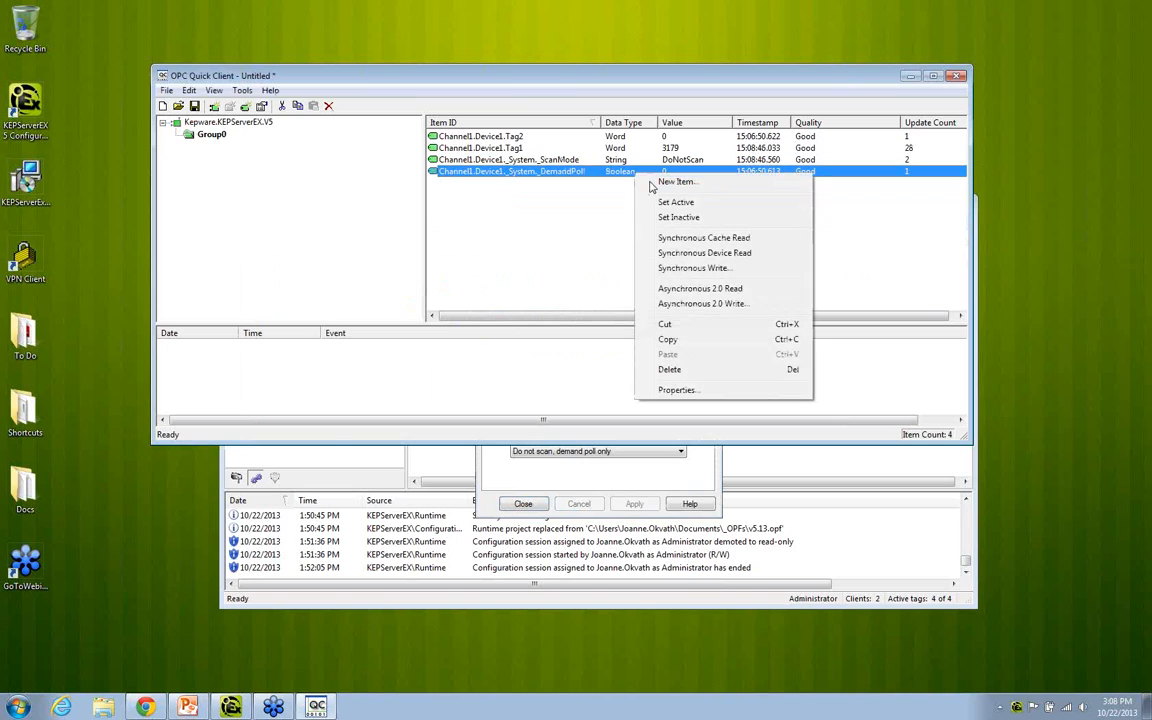
{"action": "left_click", "coordinate": [700, 303]}
{"action": "left_click_drag", "start_coordinate": [599, 152], "coordinate": [605, 226]}
{"action": "type", "text": "1"}
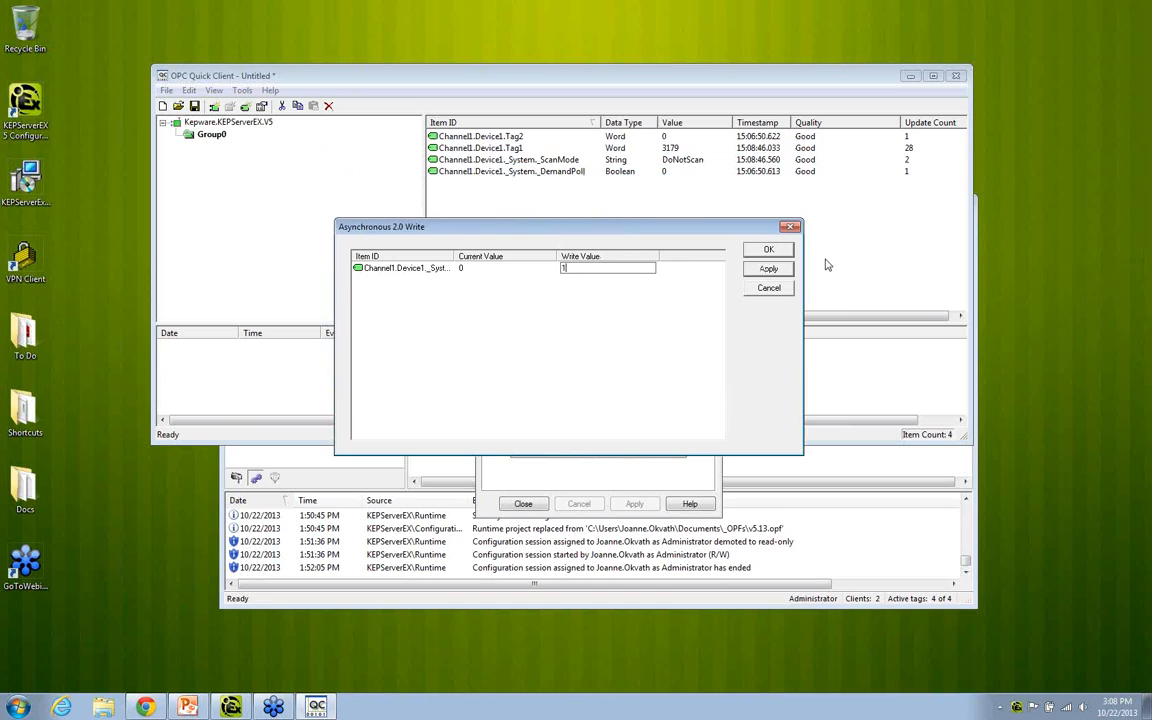
{"action": "left_click", "coordinate": [770, 270]}
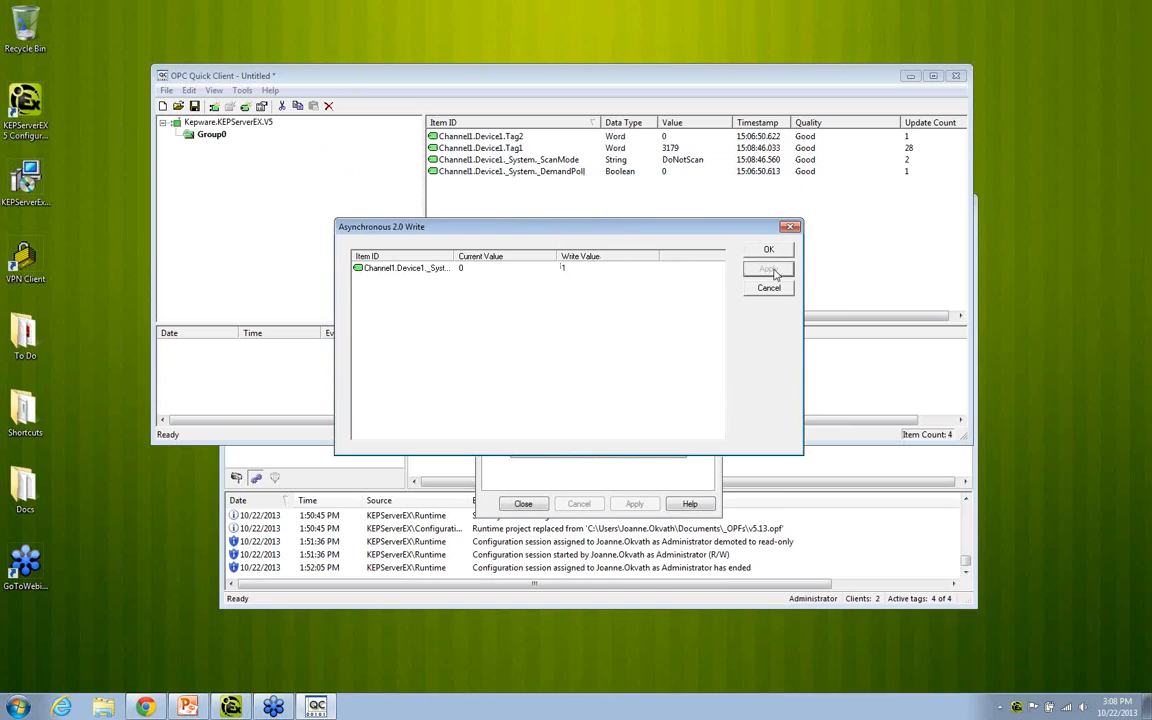
Step: Apply the write value 1 to _DemandPoll three more times, widening the Item ID column, and close the write dialog
{"action": "left_click", "coordinate": [588, 270]}
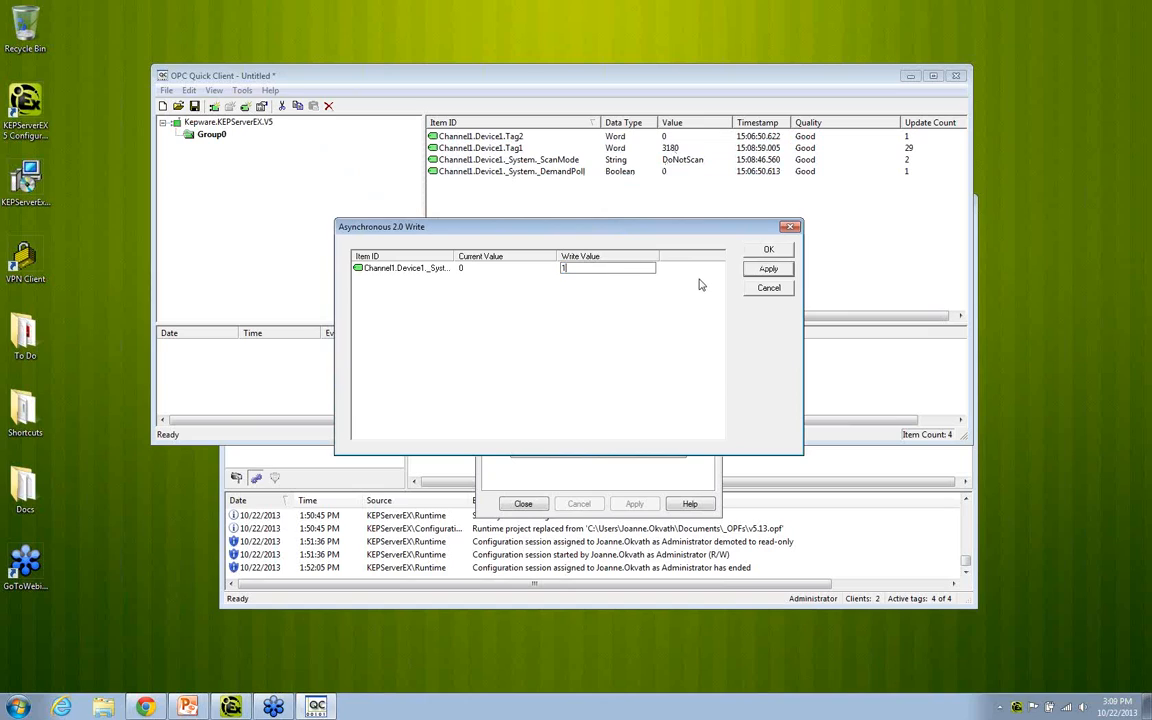
{"action": "left_click", "coordinate": [758, 273]}
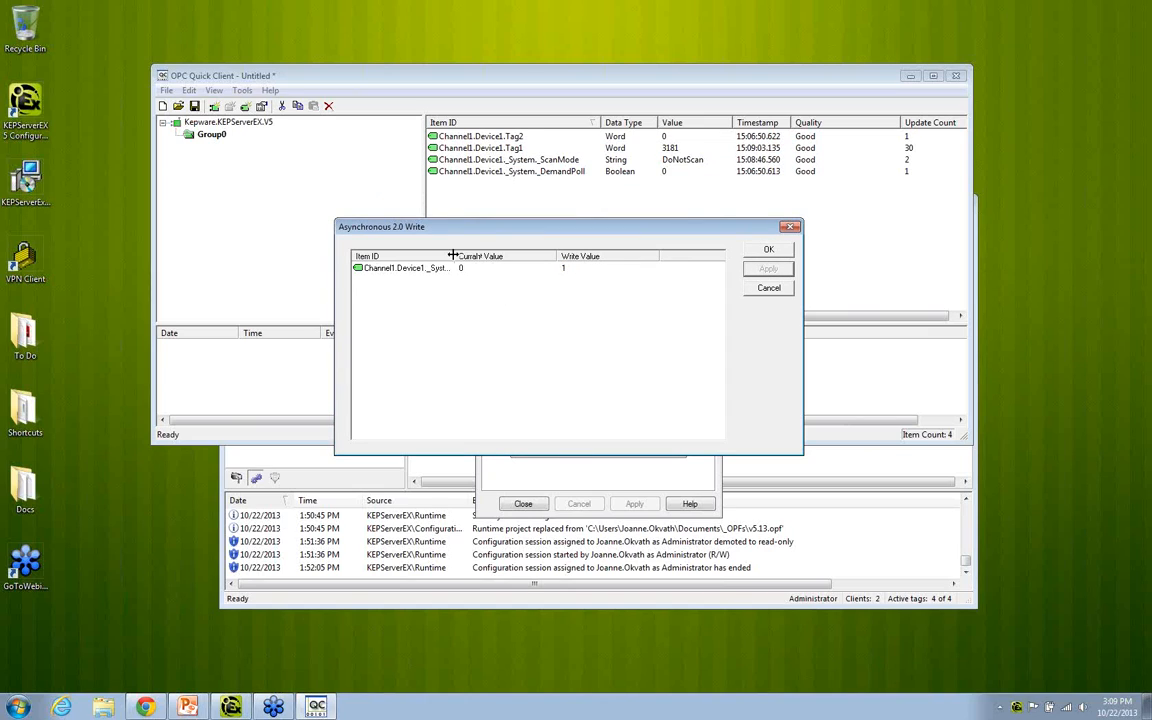
{"action": "left_click_drag", "start_coordinate": [454, 256], "coordinate": [497, 257]}
{"action": "left_click", "coordinate": [615, 268]}
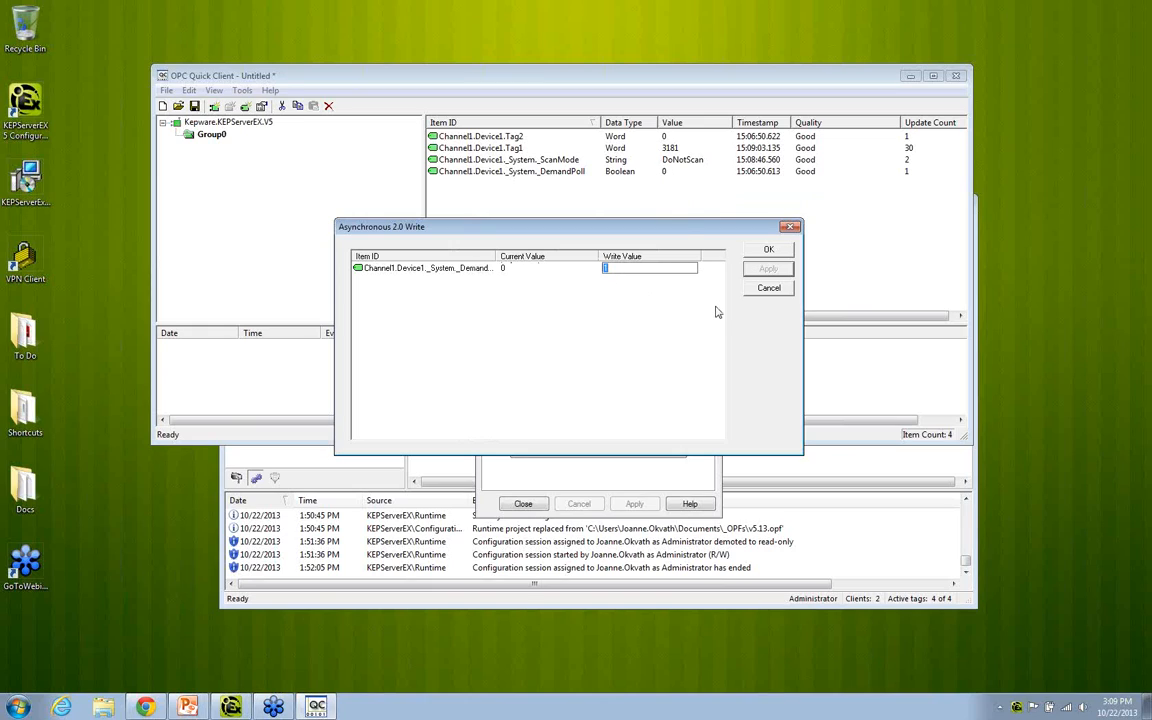
{"action": "type", "text": "1"}
{"action": "left_click", "coordinate": [764, 270]}
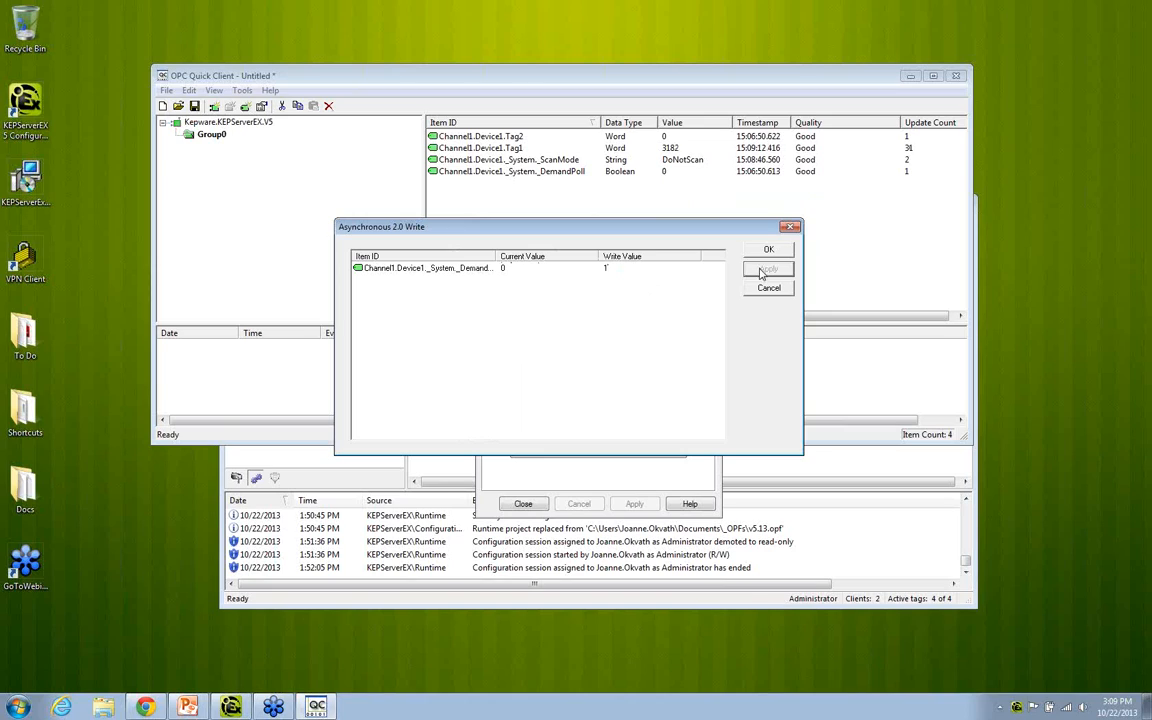
{"action": "left_click", "coordinate": [631, 268]}
{"action": "type", "text": "1"}
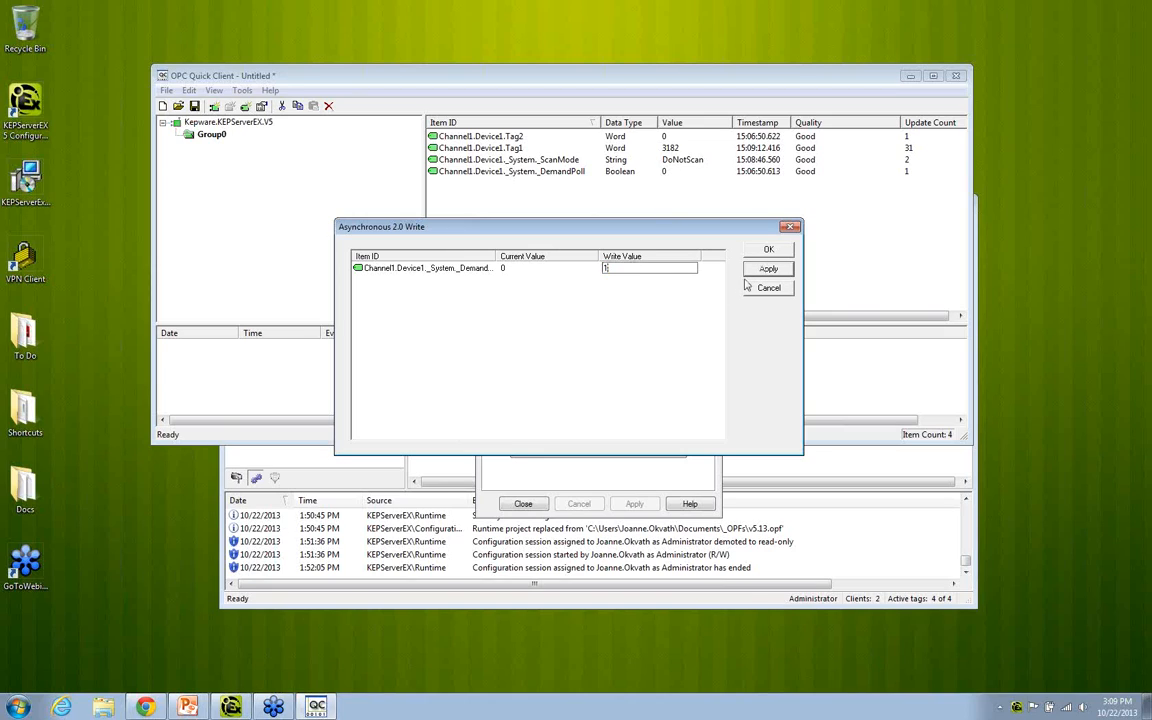
{"action": "left_click", "coordinate": [754, 272]}
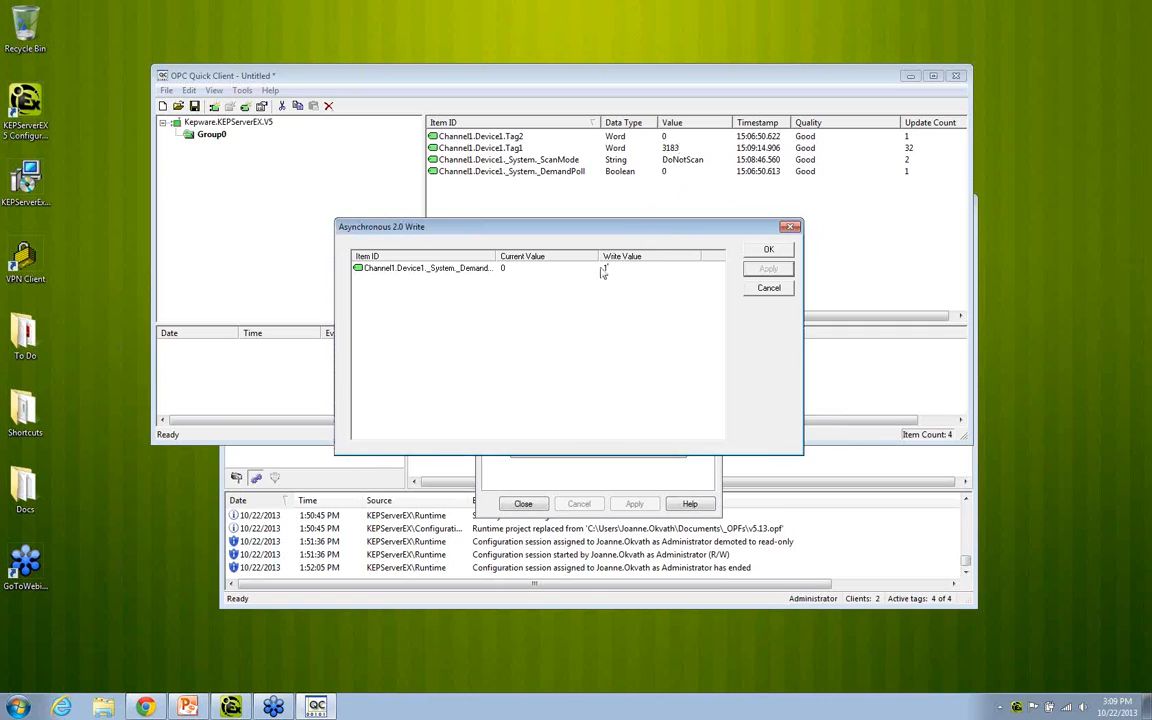
{"action": "left_click", "coordinate": [768, 249]}
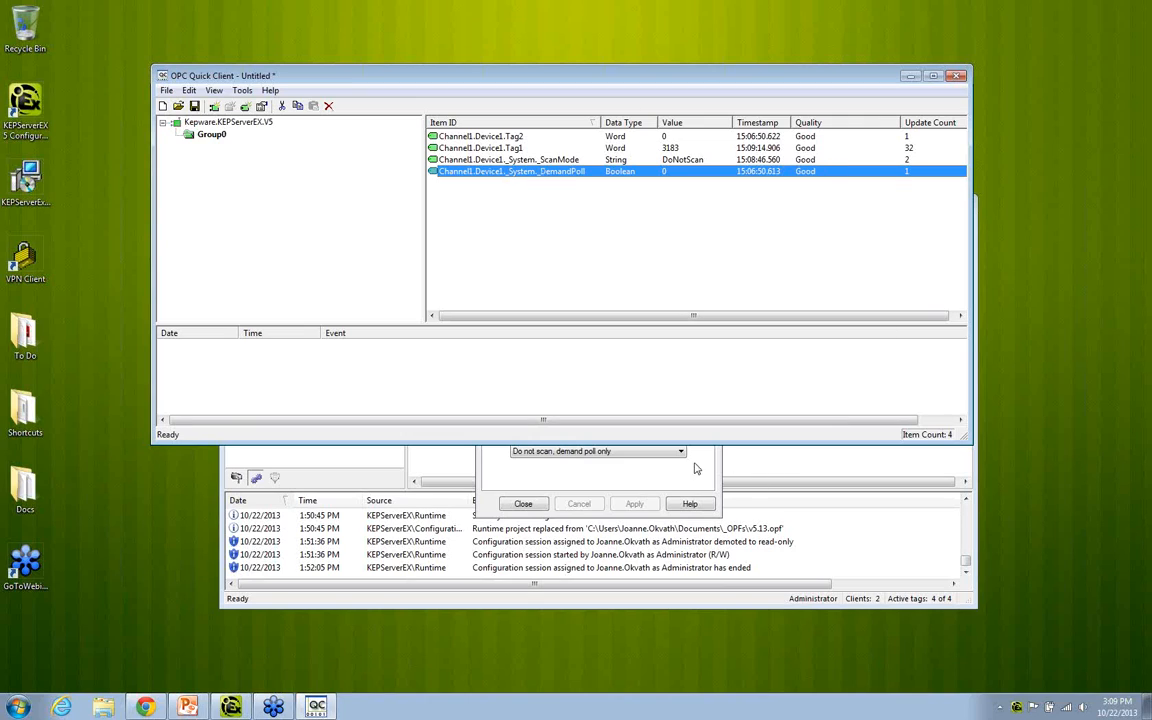
Step: Switch to KEPServerEX, close Device1's properties and display the Advanced Tags configuration
{"action": "left_click", "coordinate": [762, 480]}
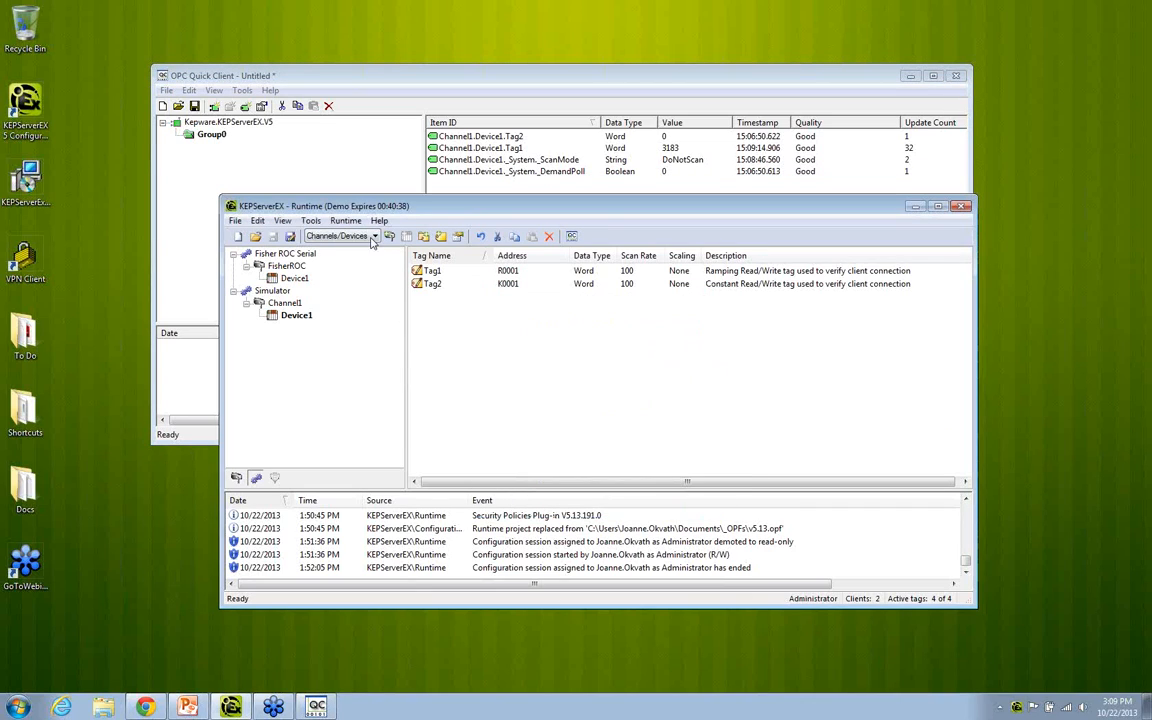
{"action": "left_click", "coordinate": [373, 237]}
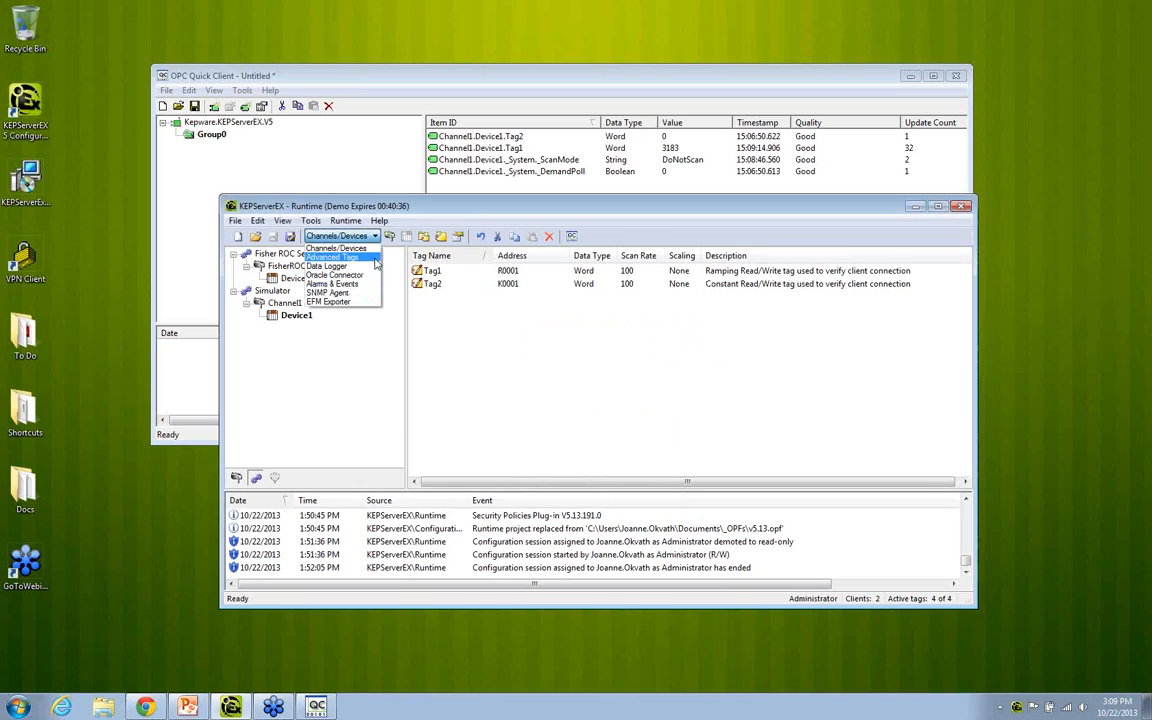
{"action": "left_click", "coordinate": [330, 257]}
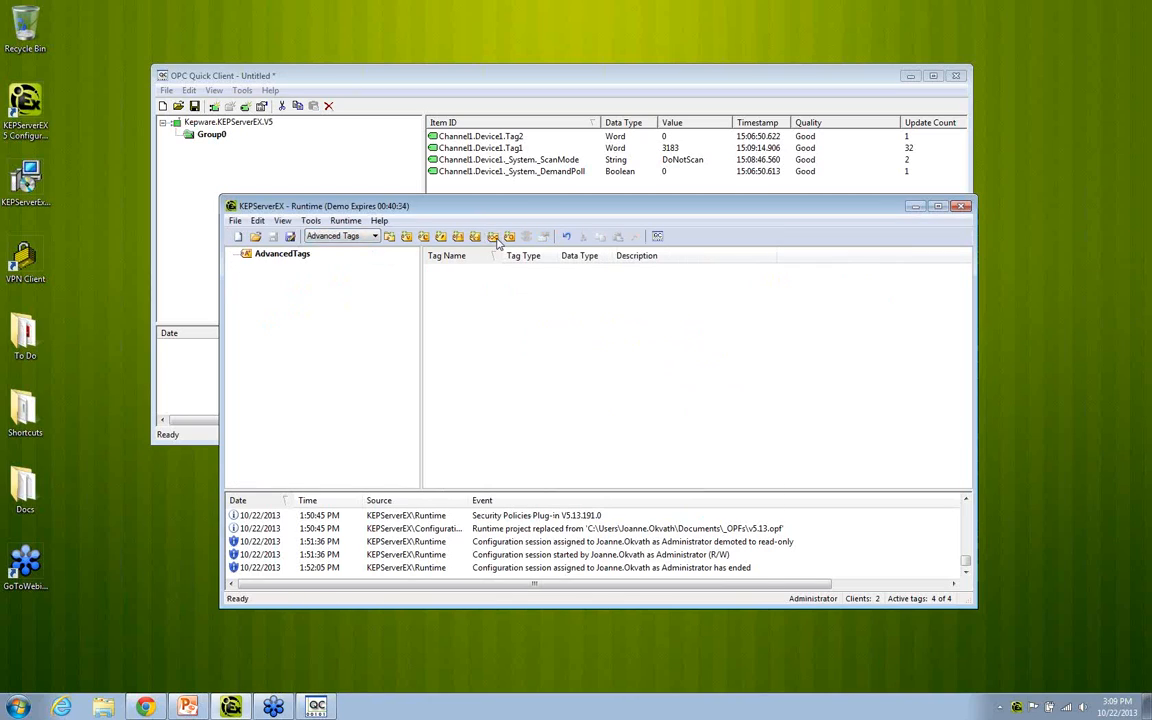
Step: Start a new link tag with Channel1.Device1._System._DemandPoll as its input, and discard it without saving
{"action": "left_click", "coordinate": [441, 236]}
{"action": "left_click", "coordinate": [743, 361]}
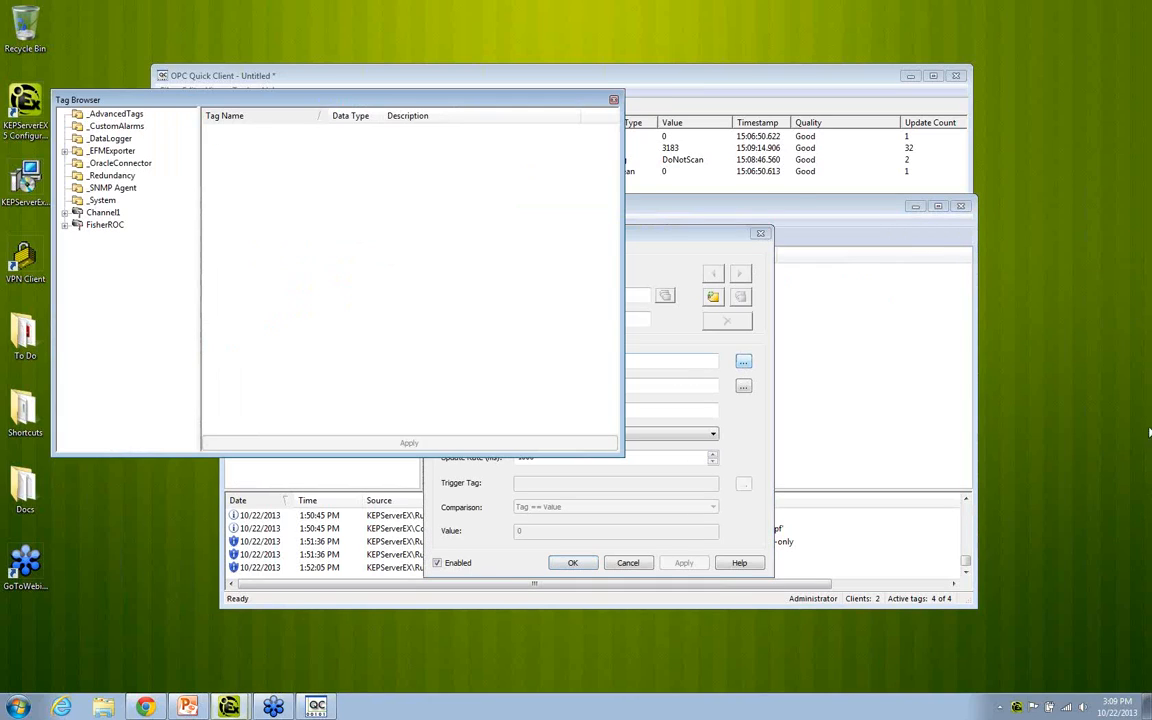
{"action": "left_click", "coordinate": [104, 212]}
{"action": "left_click", "coordinate": [64, 212]}
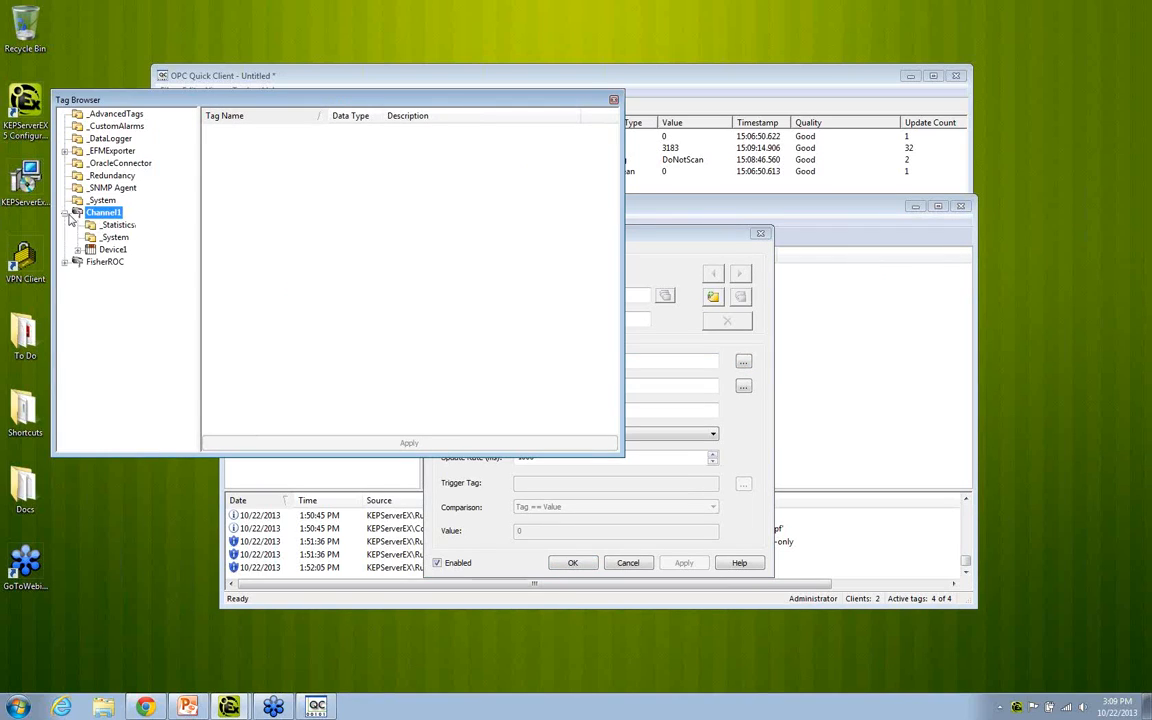
{"action": "left_click", "coordinate": [110, 249]}
{"action": "left_click", "coordinate": [78, 249]}
{"action": "left_click", "coordinate": [127, 261]}
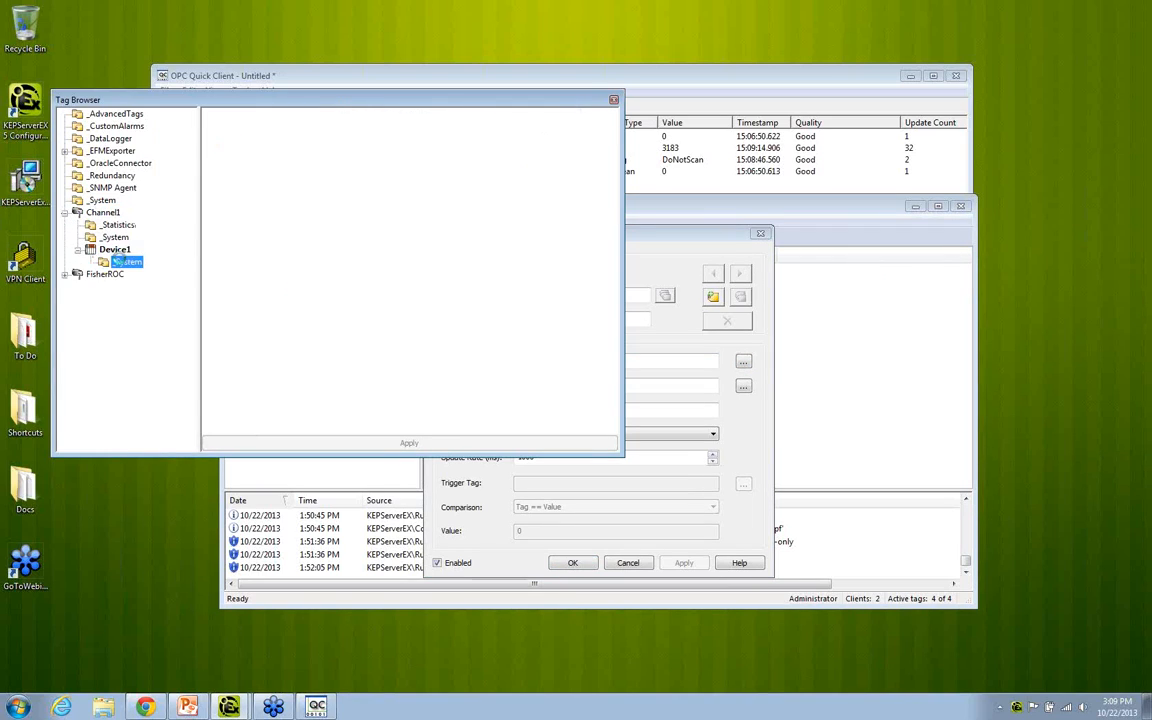
{"action": "double_click", "coordinate": [226, 131]}
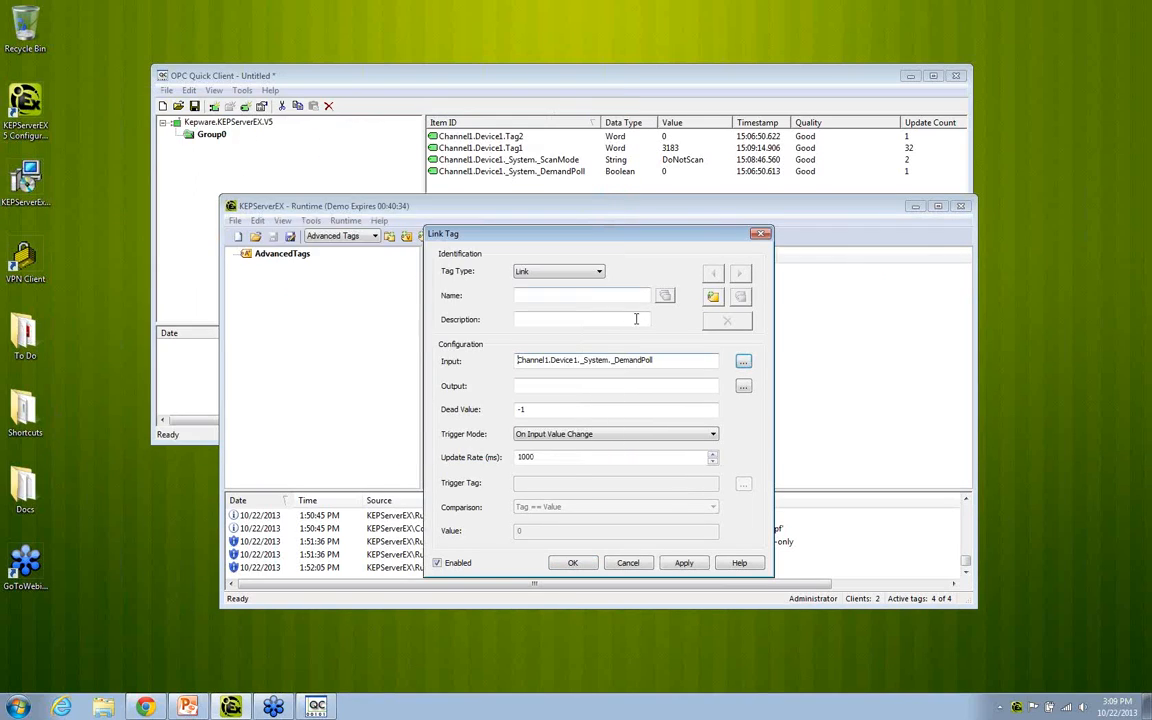
{"action": "left_click", "coordinate": [517, 388]}
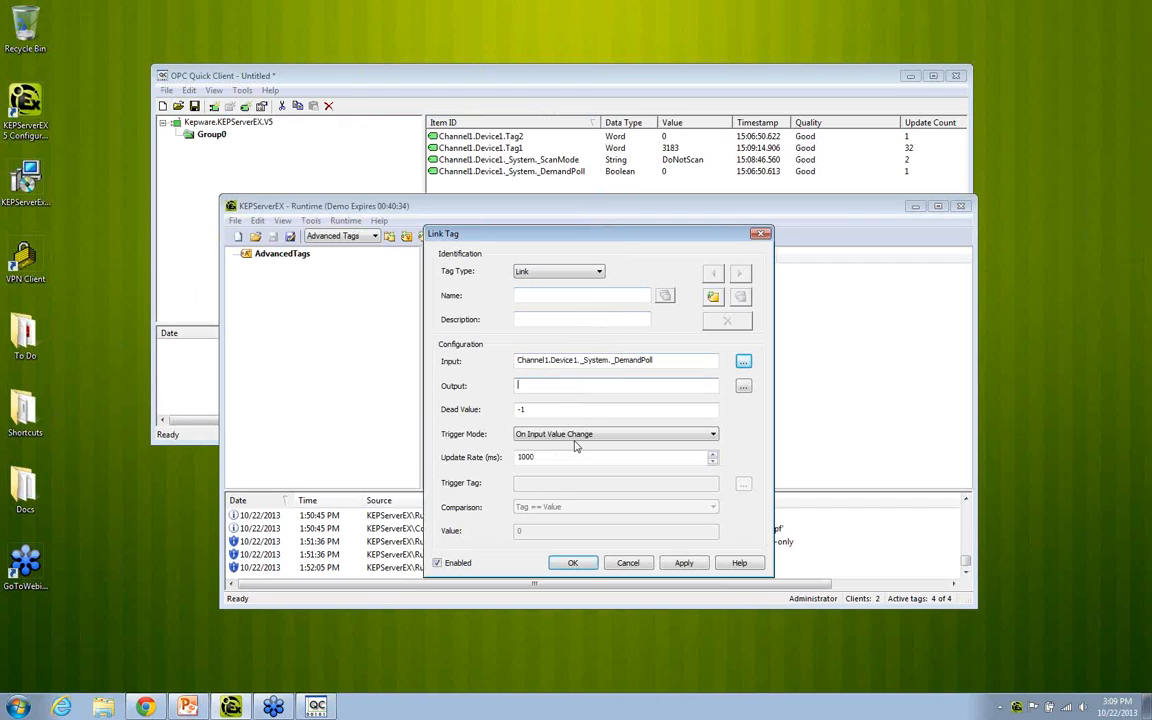
{"action": "left_click", "coordinate": [628, 563]}
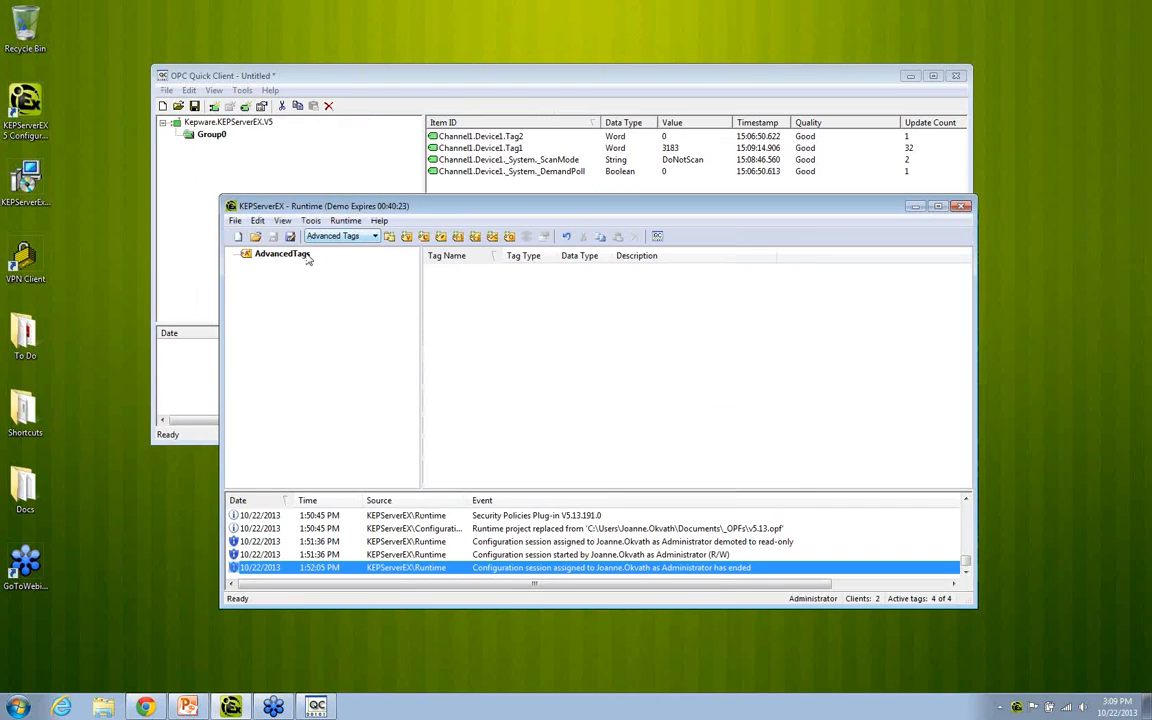
Step: Return KEPServerEX to the Channels/Devices configuration and bring OPC Quick Client to the front
{"action": "left_click", "coordinate": [330, 236]}
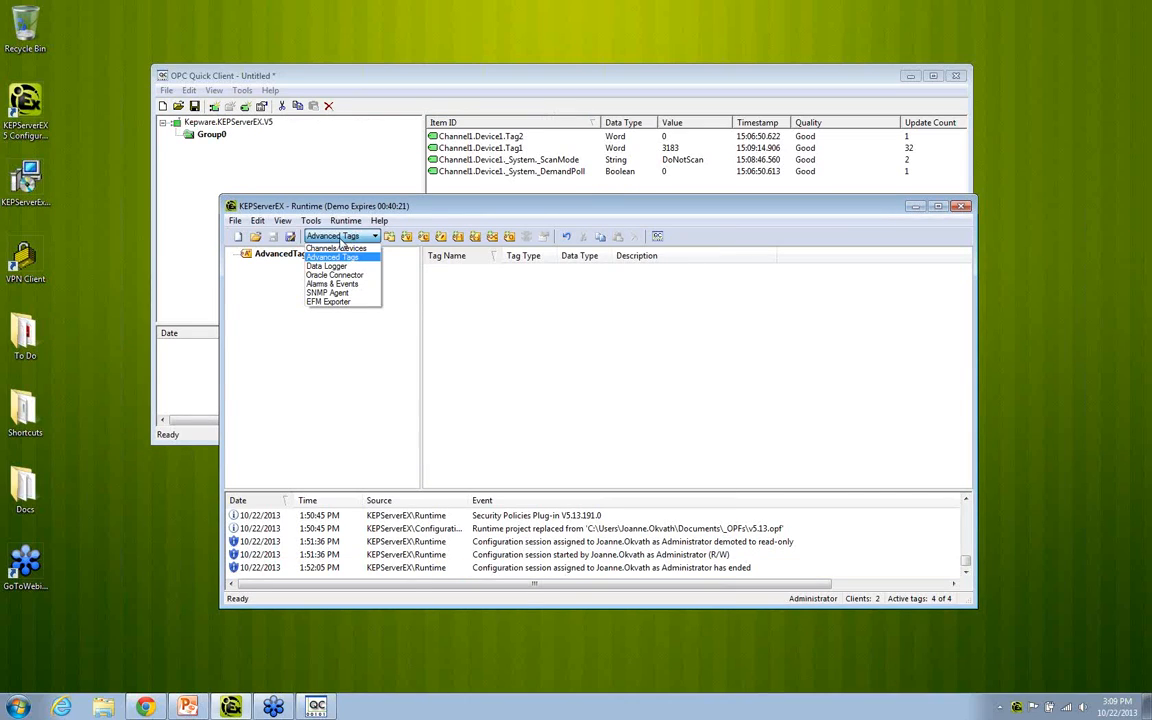
{"action": "left_click", "coordinate": [338, 248]}
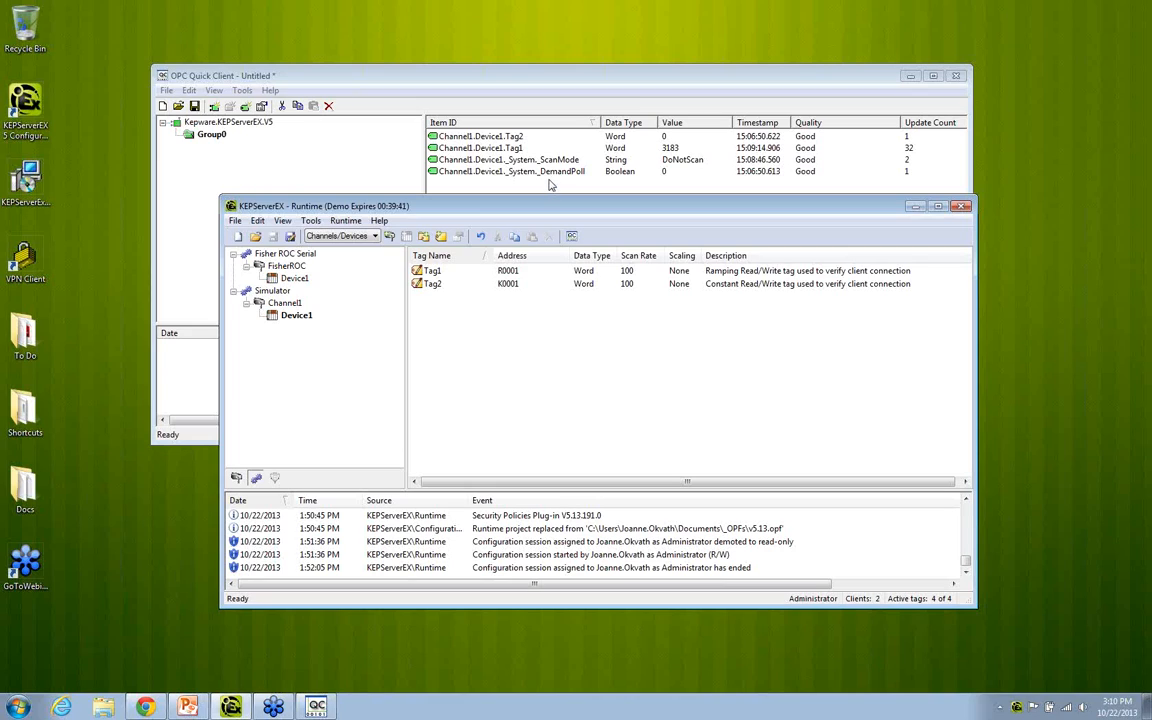
{"action": "left_click", "coordinate": [497, 170]}
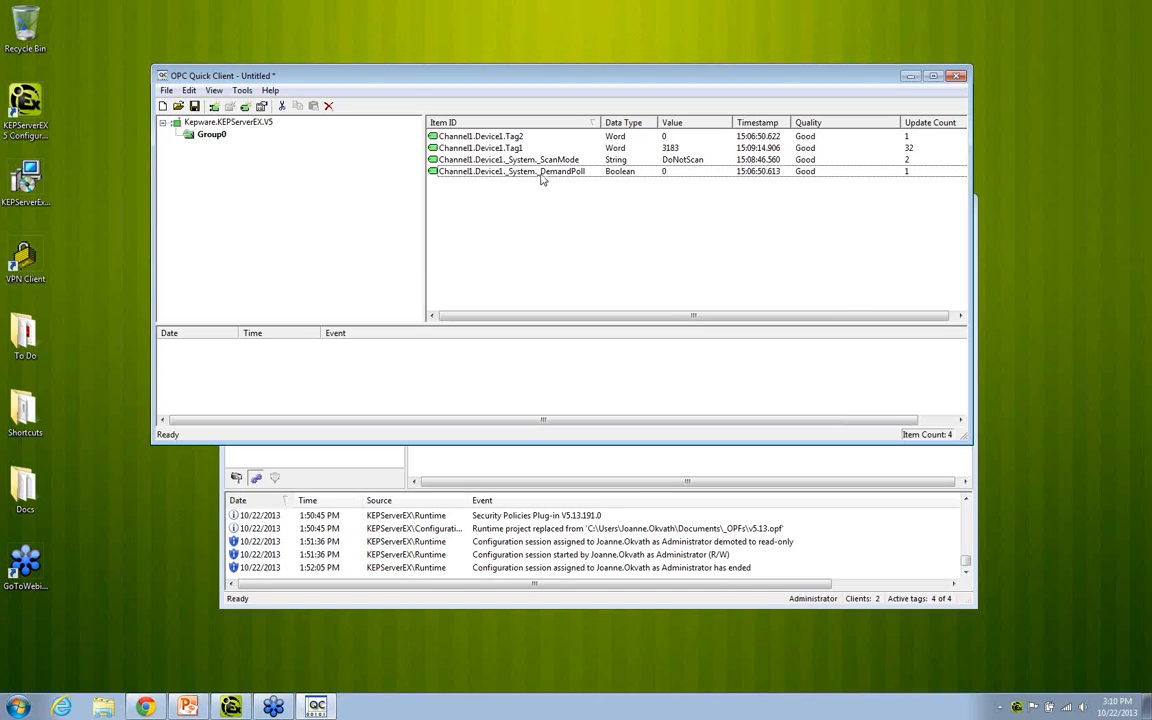
Step: Switch to PowerPoint and start the slide show from slide 7, "ODVA Compliance for Allen Bradley ControlLogix Slave Ethernet Driver"
{"action": "left_click", "coordinate": [188, 707]}
{"action": "left_click", "coordinate": [78, 260]}
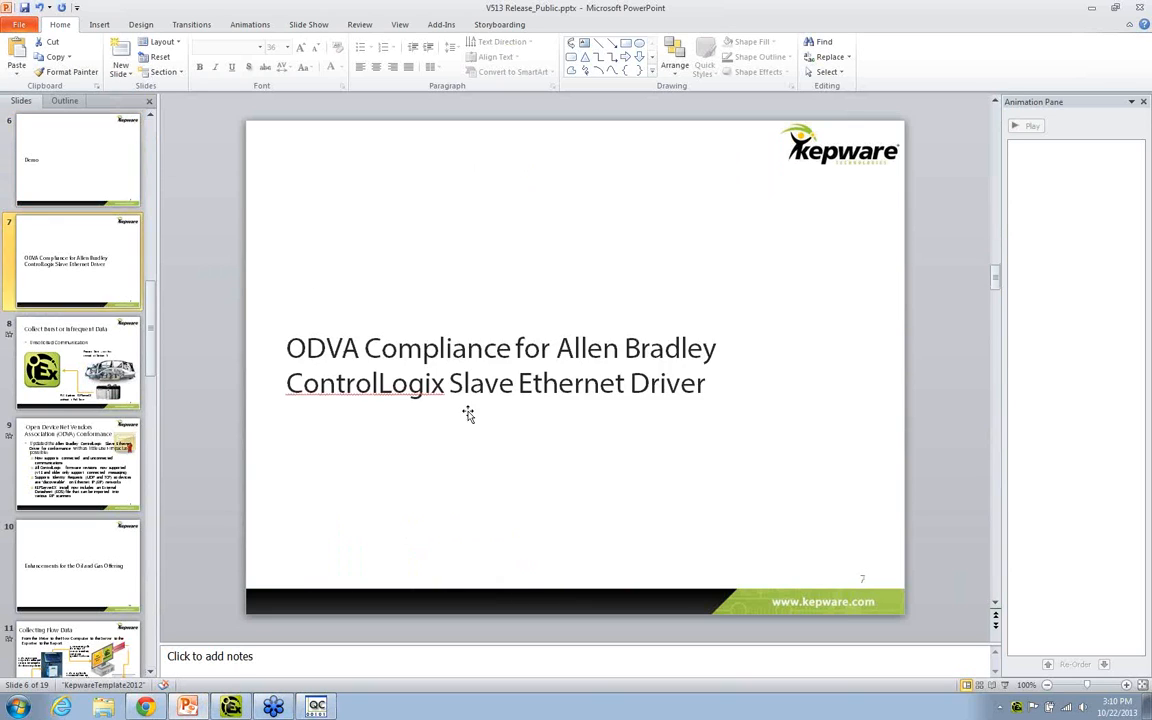
{"action": "key", "text": "shift+F5"}
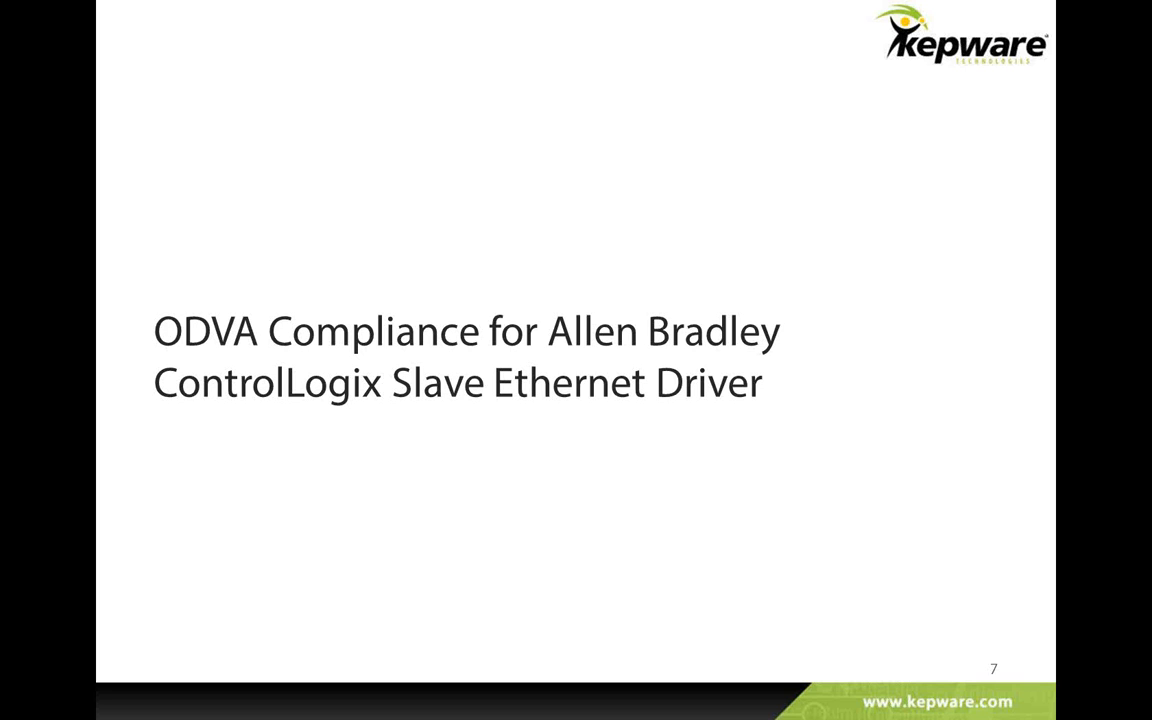